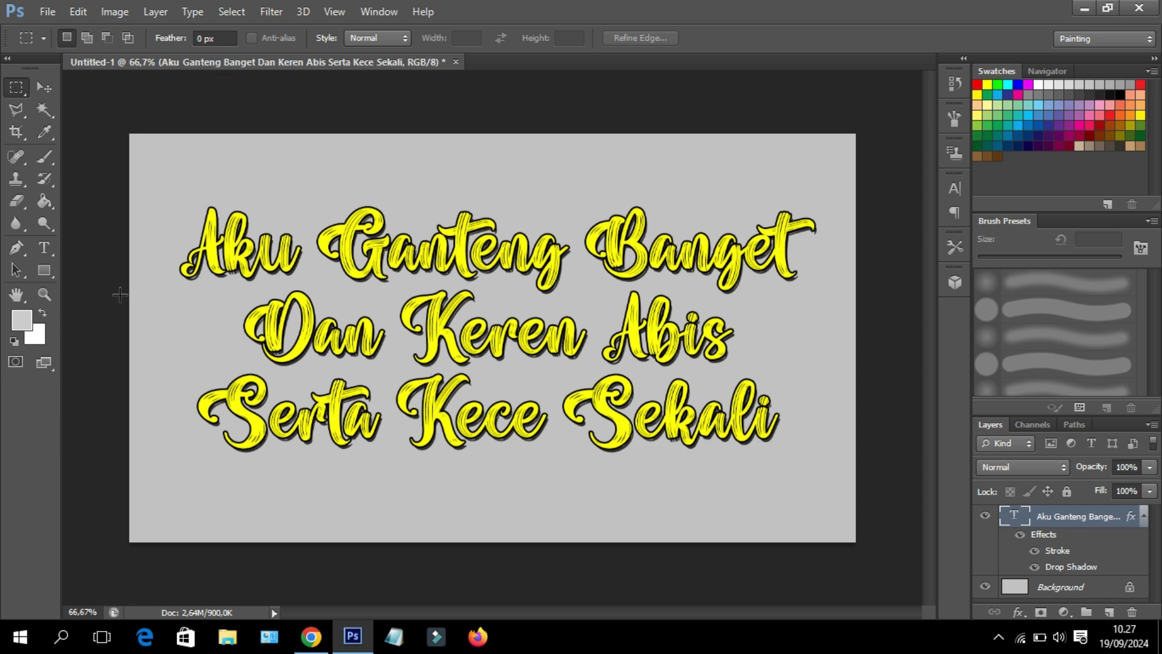
pyautogui.click(44, 248)
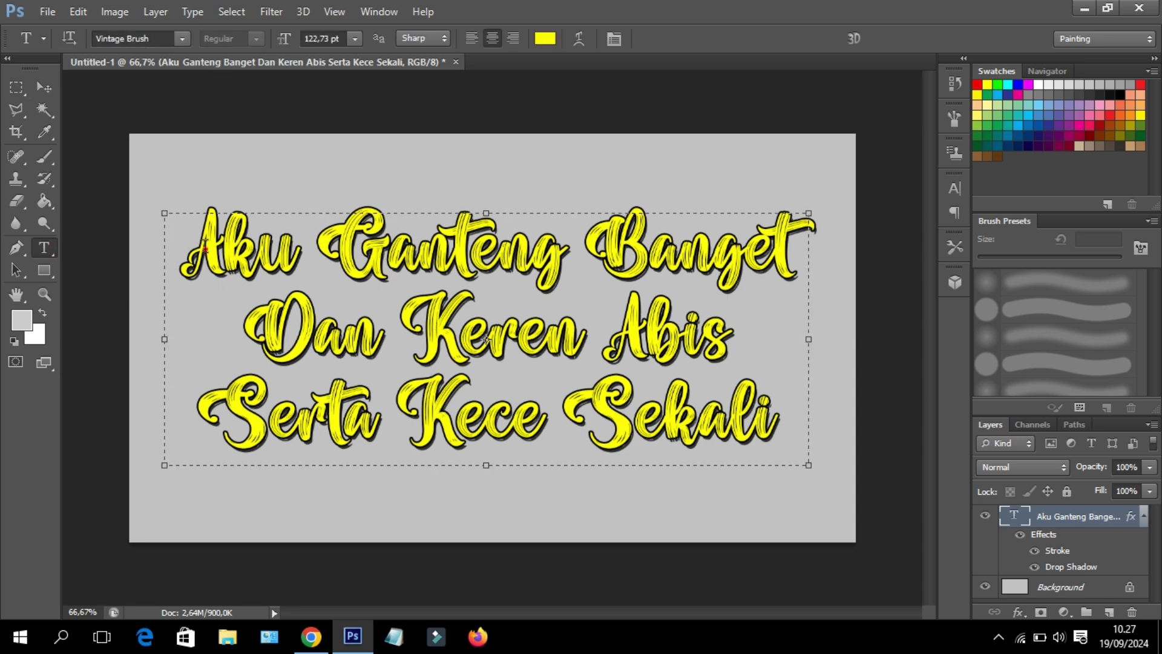
pyautogui.moveTo(206, 248); pyautogui.dragTo(319, 255)
pyautogui.moveTo(437, 304); pyautogui.dragTo(654, 367)
pyautogui.click(665, 409)
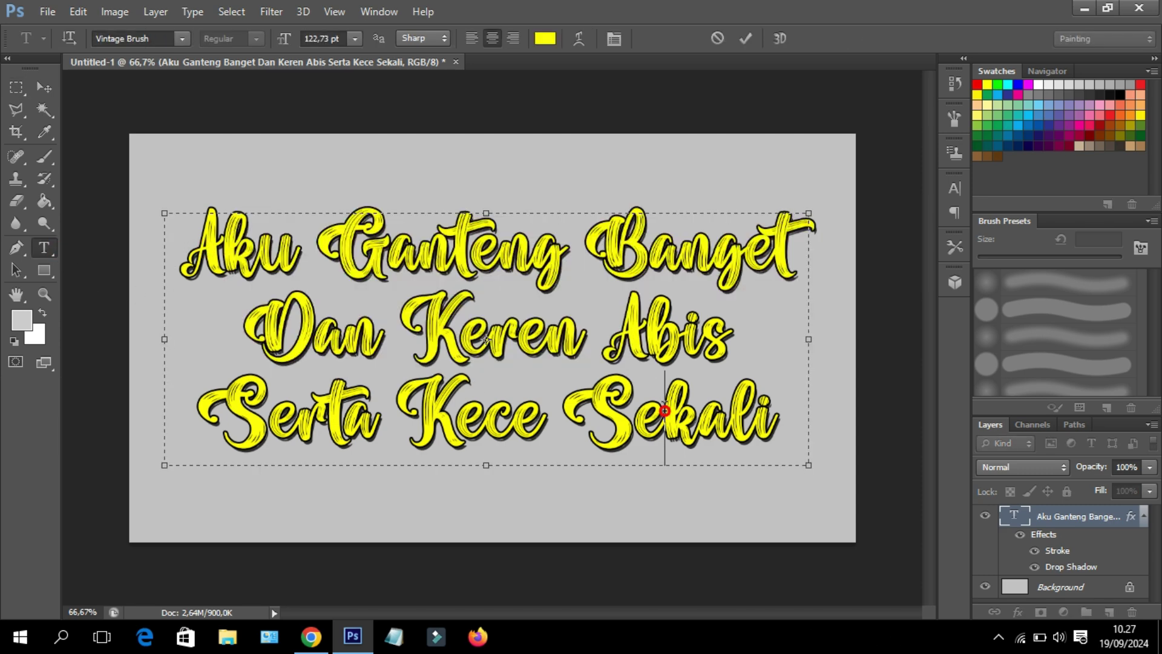
pyautogui.click(17, 86)
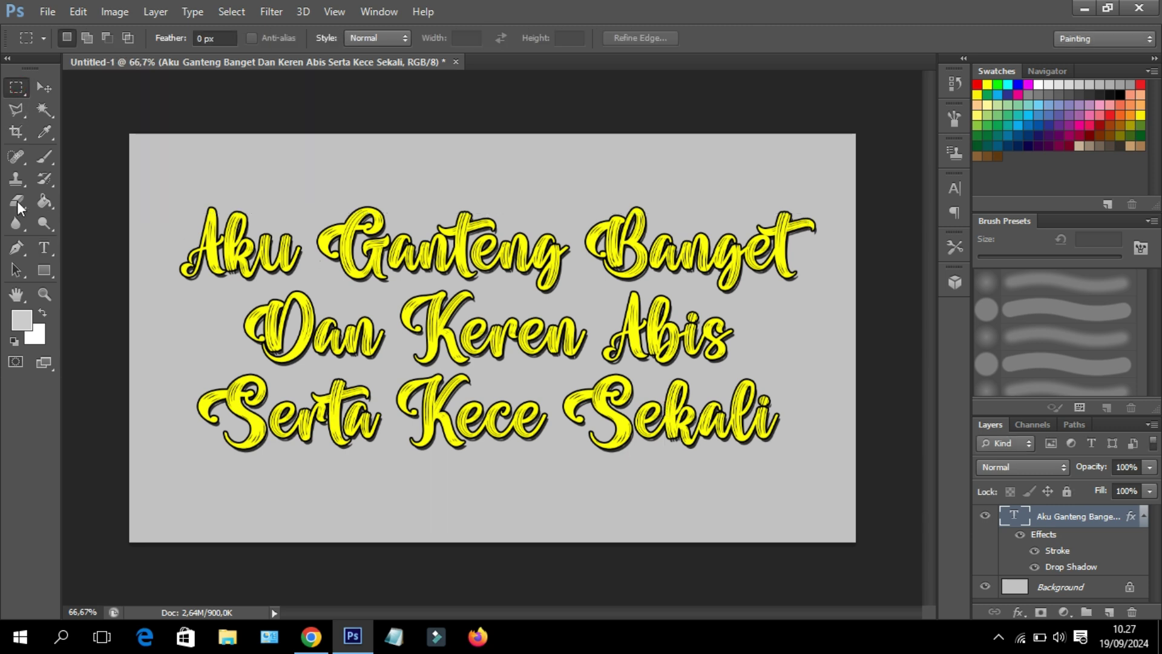
pyautogui.click(44, 247)
pyautogui.click(316, 303)
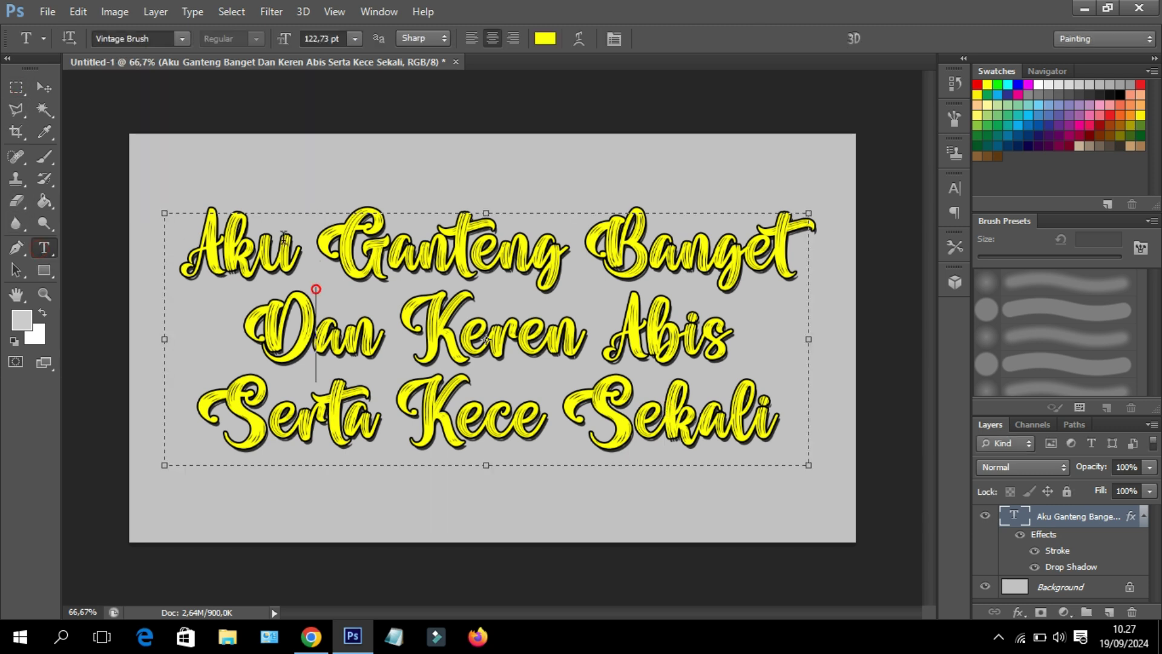
pyautogui.click(159, 39)
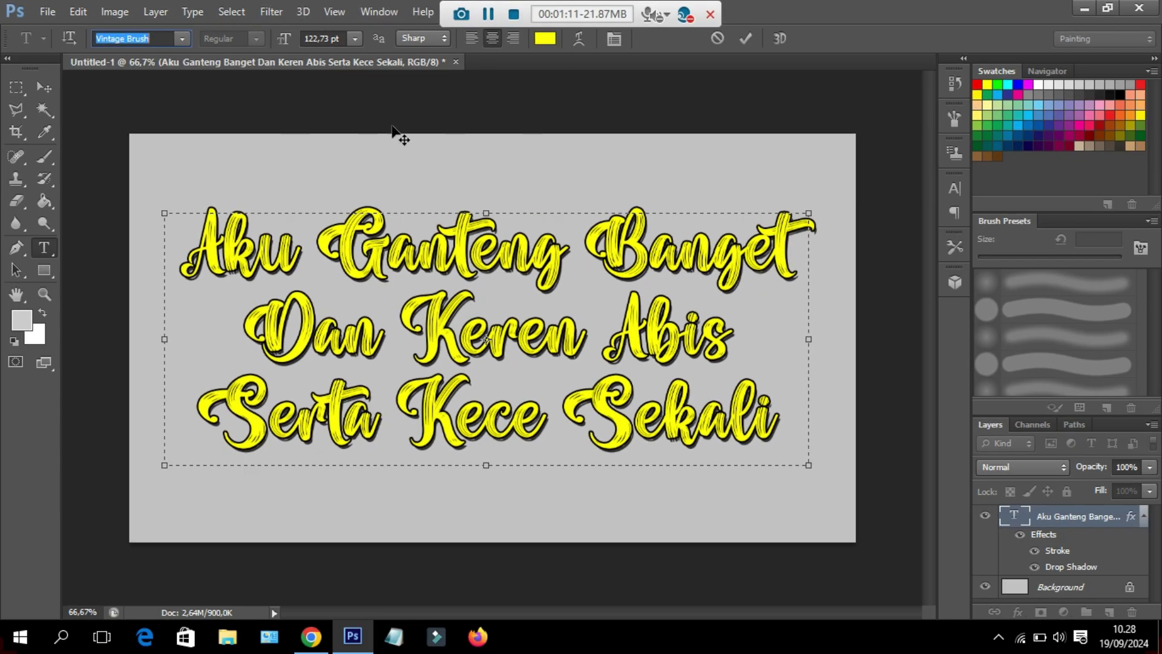
pyautogui.moveTo(612, 13); pyautogui.dragTo(928, 5)
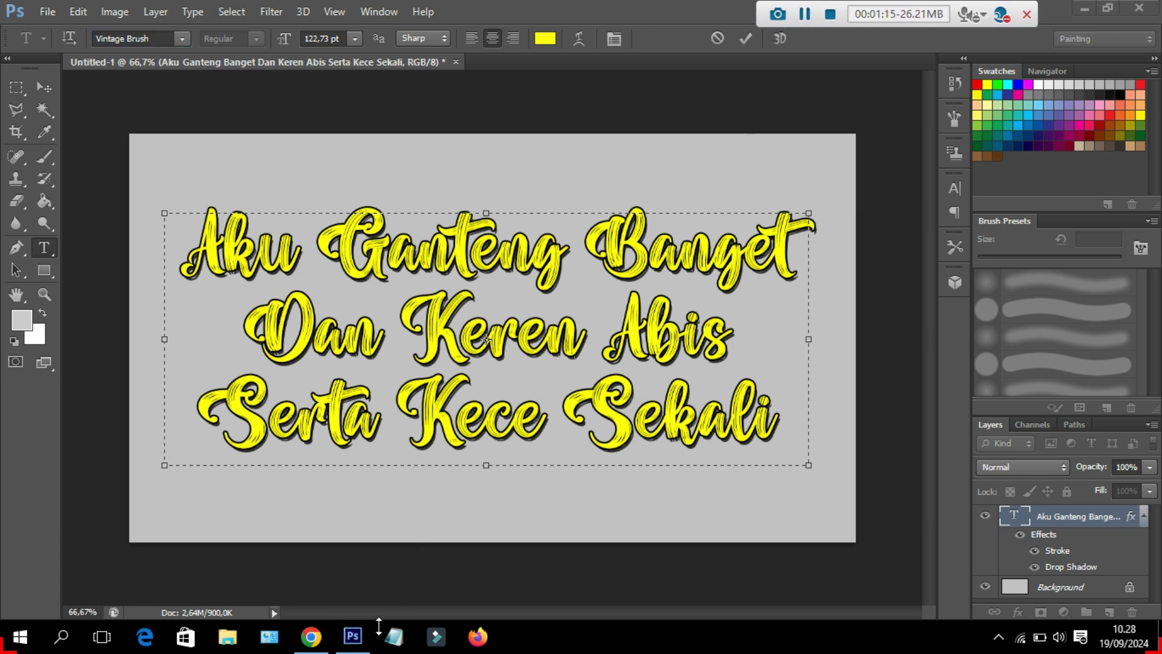
# Open the dafont.com home page in Google Chrome.
pyautogui.click(311, 636)
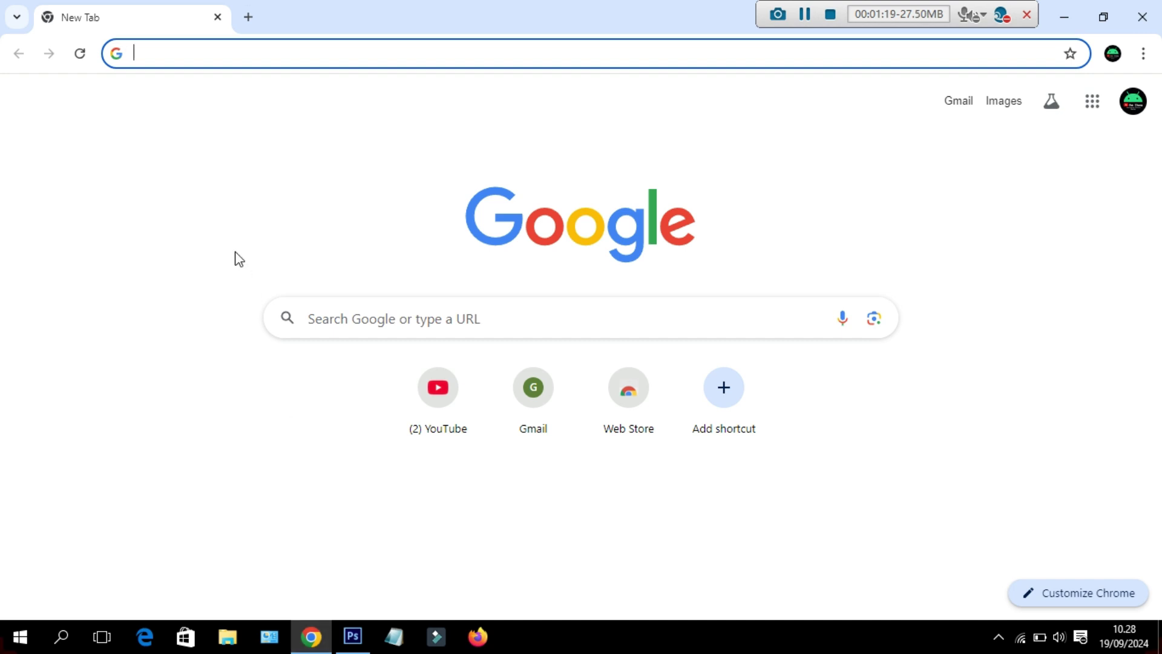
pyautogui.write('d')
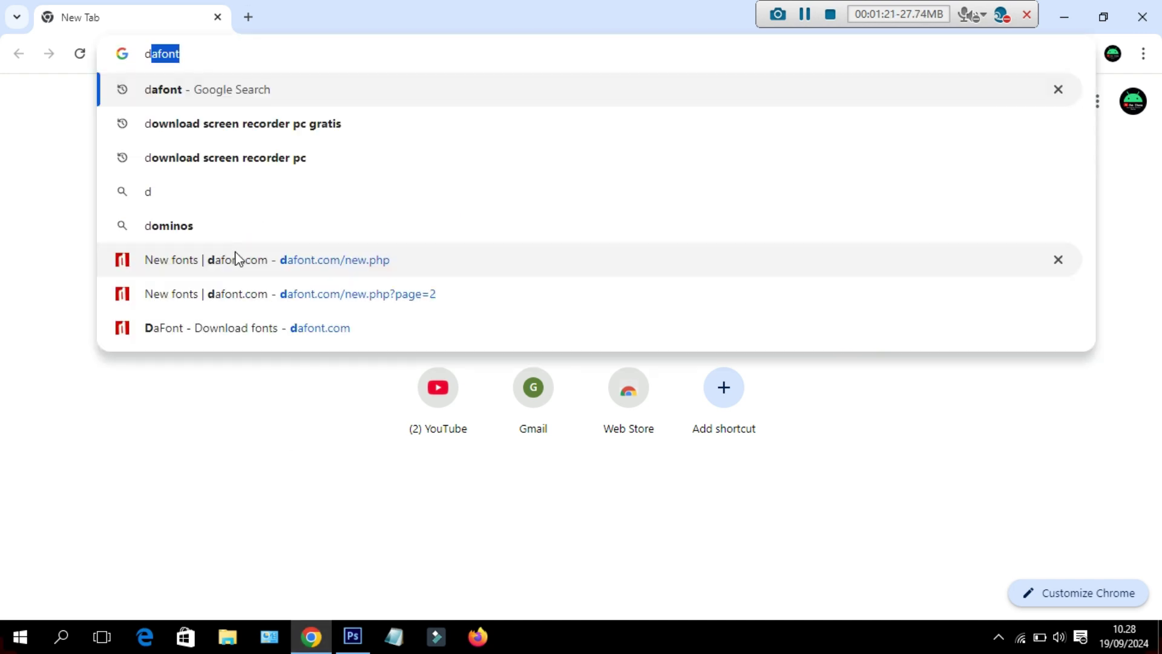
pyautogui.write('a')
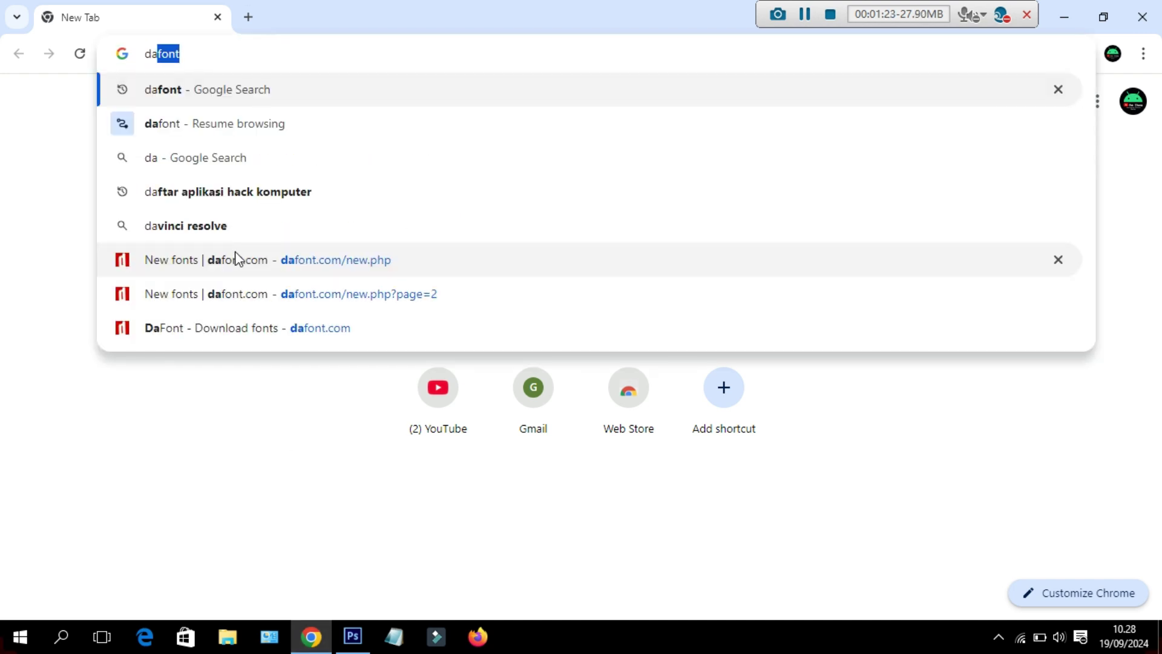
pyautogui.press('Return')
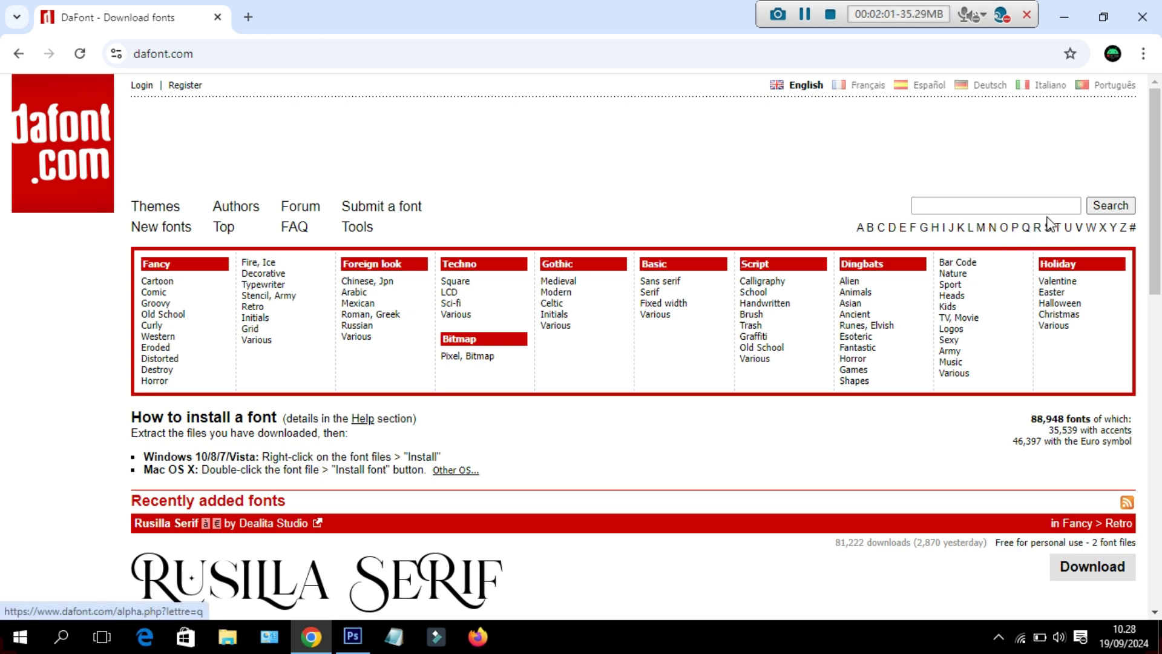
# Open DaFont's 'All the new fonts' listing and browse to the end of page 1.
pyautogui.moveTo(1160, 163); pyautogui.dragTo(1152, 472)
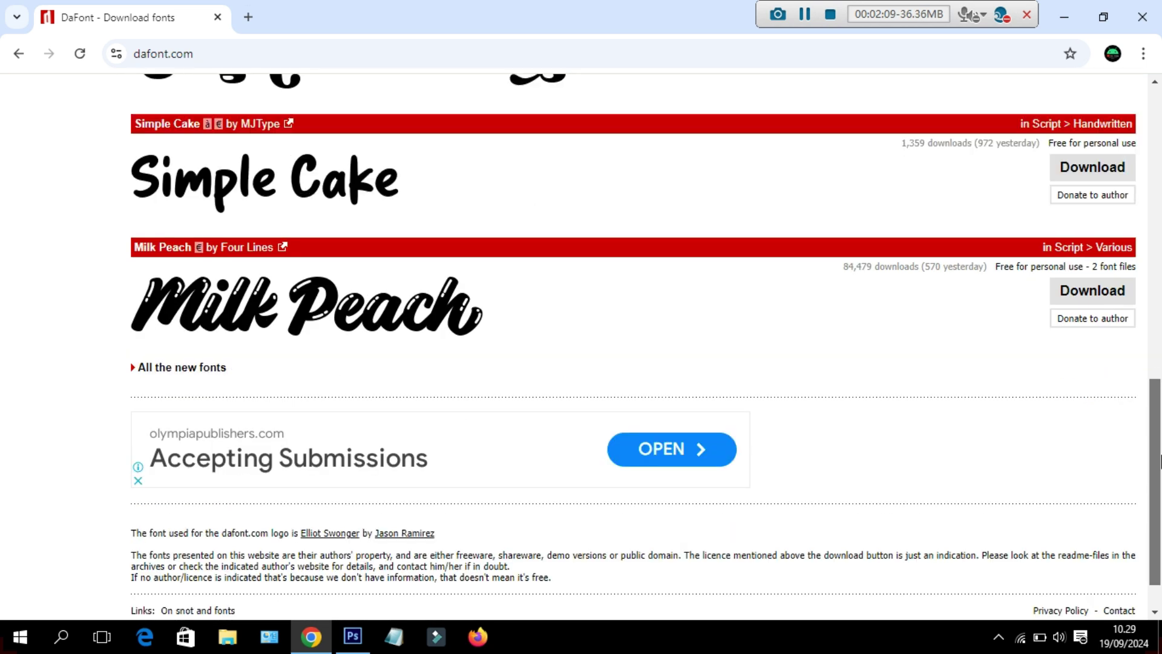
pyautogui.click(192, 361)
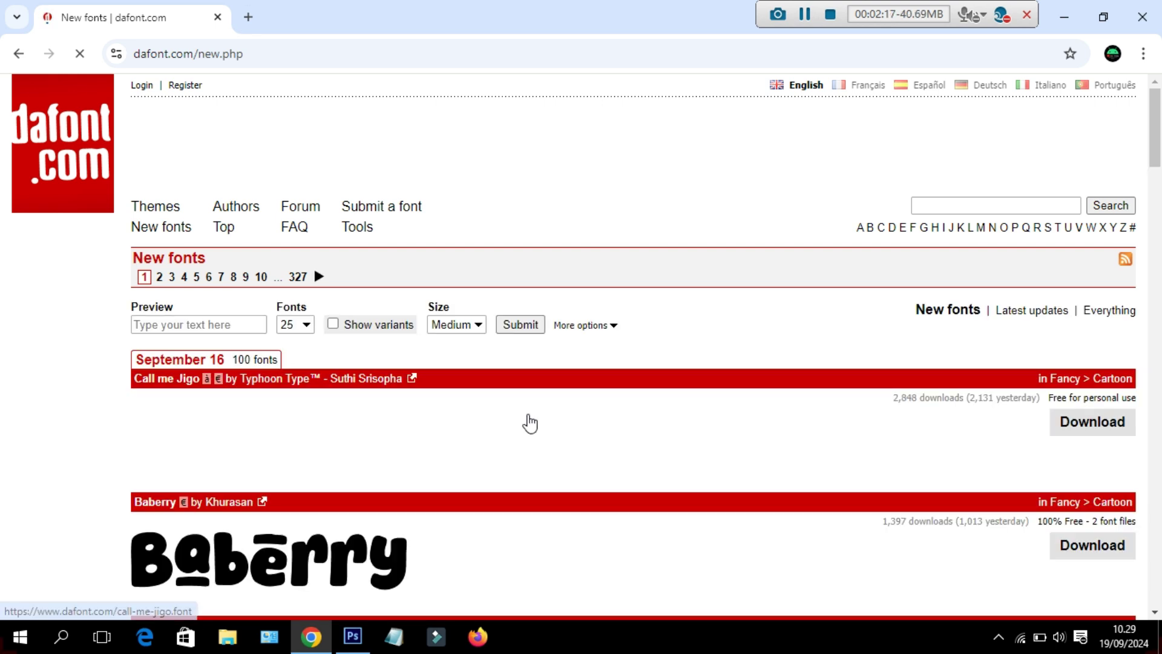
pyautogui.scroll(-4, 498, 418)
pyautogui.scroll(-5, 498, 418)
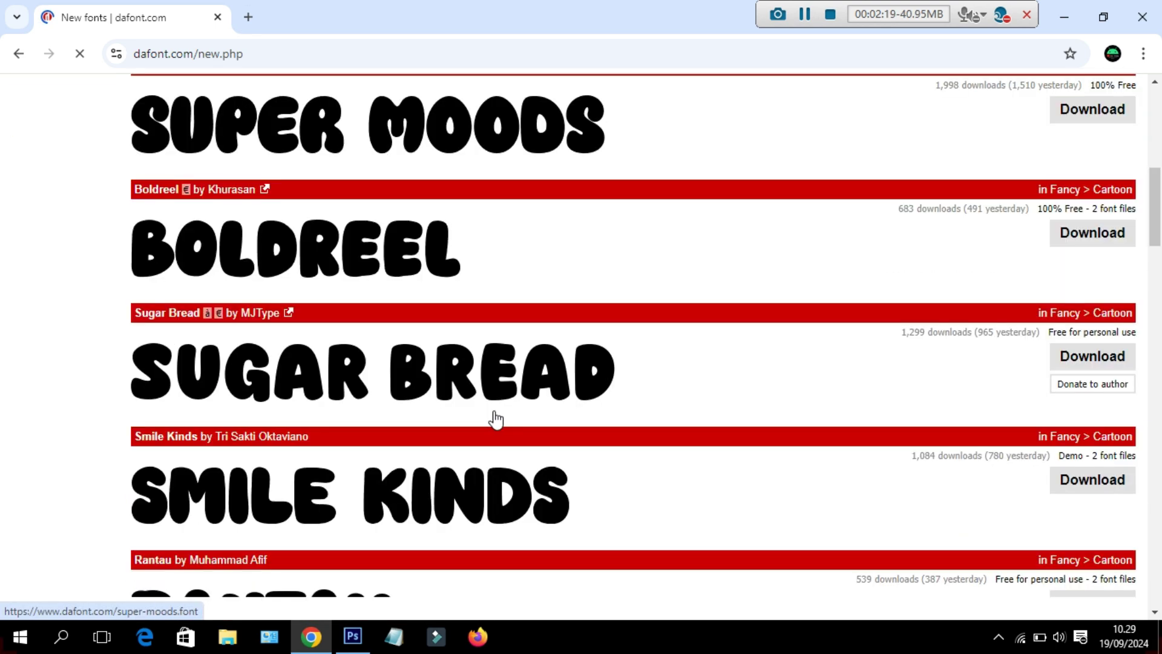
pyautogui.scroll(-4, 498, 417)
pyautogui.scroll(-4, 498, 413)
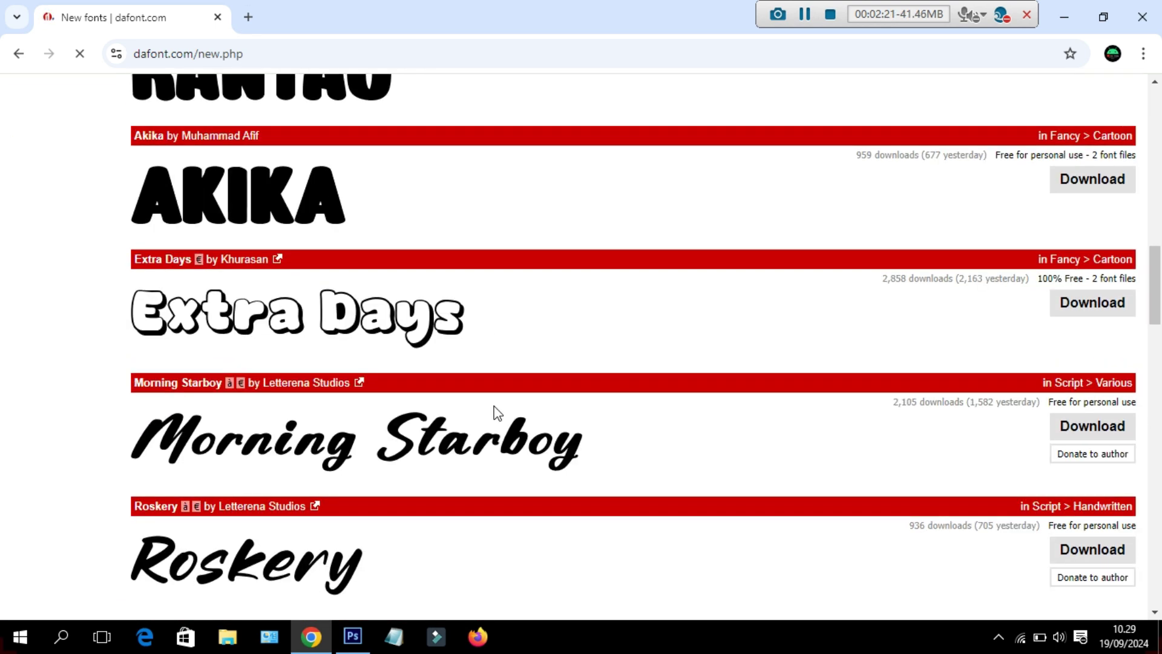
pyautogui.scroll(-5, 498, 414)
pyautogui.scroll(-2, 494, 407)
pyautogui.scroll(-4, 495, 407)
pyautogui.scroll(-6, 495, 406)
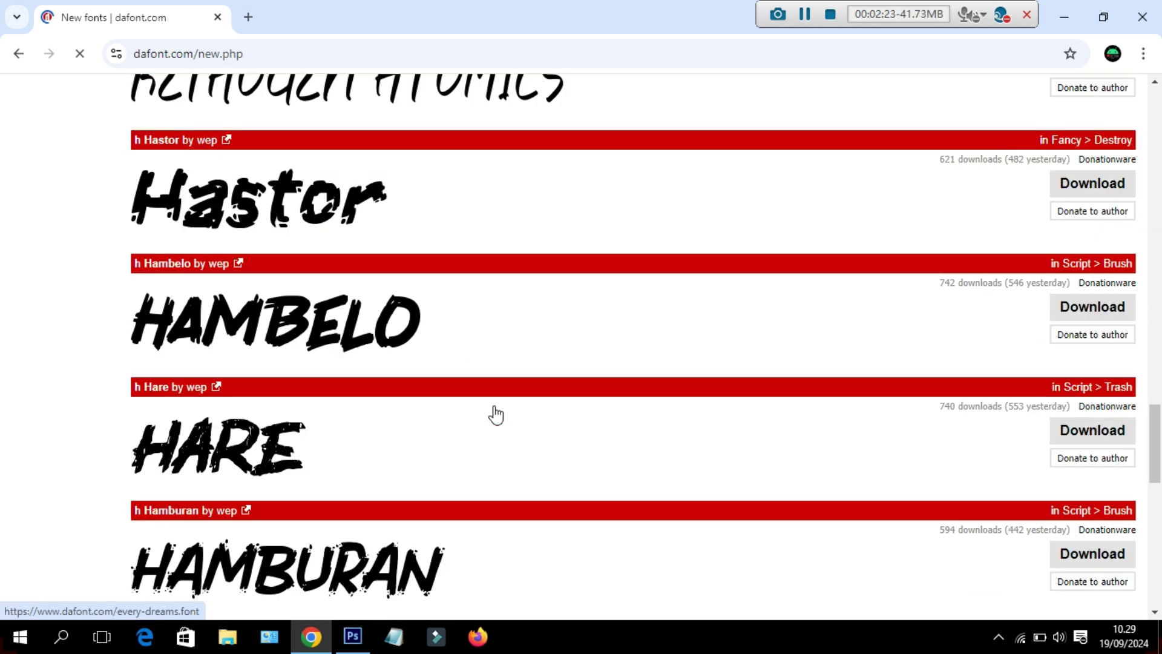
pyautogui.scroll(-5, 495, 407)
pyautogui.scroll(-5, 494, 409)
pyautogui.scroll(-2, 494, 408)
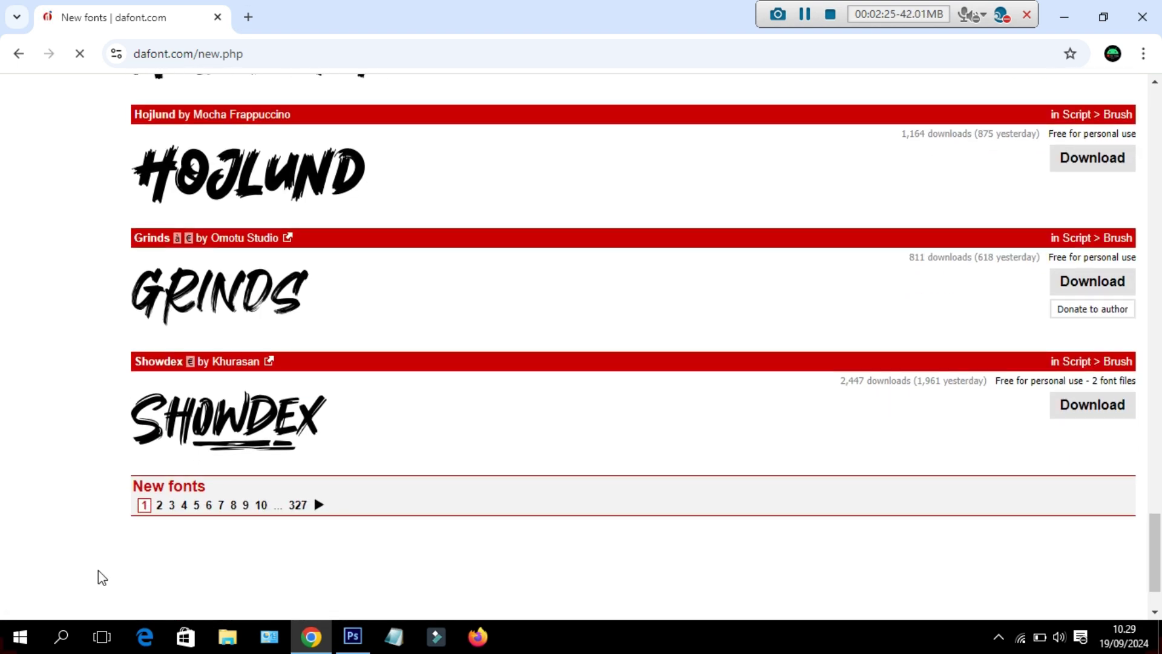
# Go to page 2 of DaFont's new fonts and browse down to the Melina font for download.
pyautogui.click(159, 514)
pyautogui.scroll(-2, 370, 346)
pyautogui.scroll(-5, 370, 346)
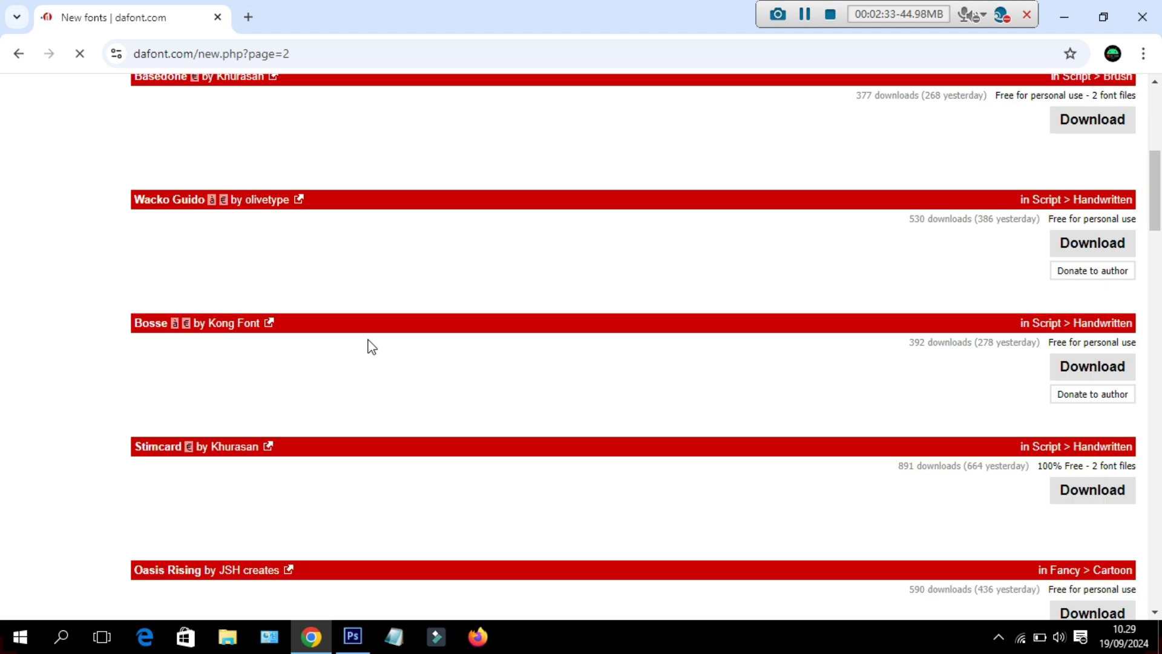
pyautogui.scroll(-3, 372, 346)
pyautogui.scroll(-3, 372, 346)
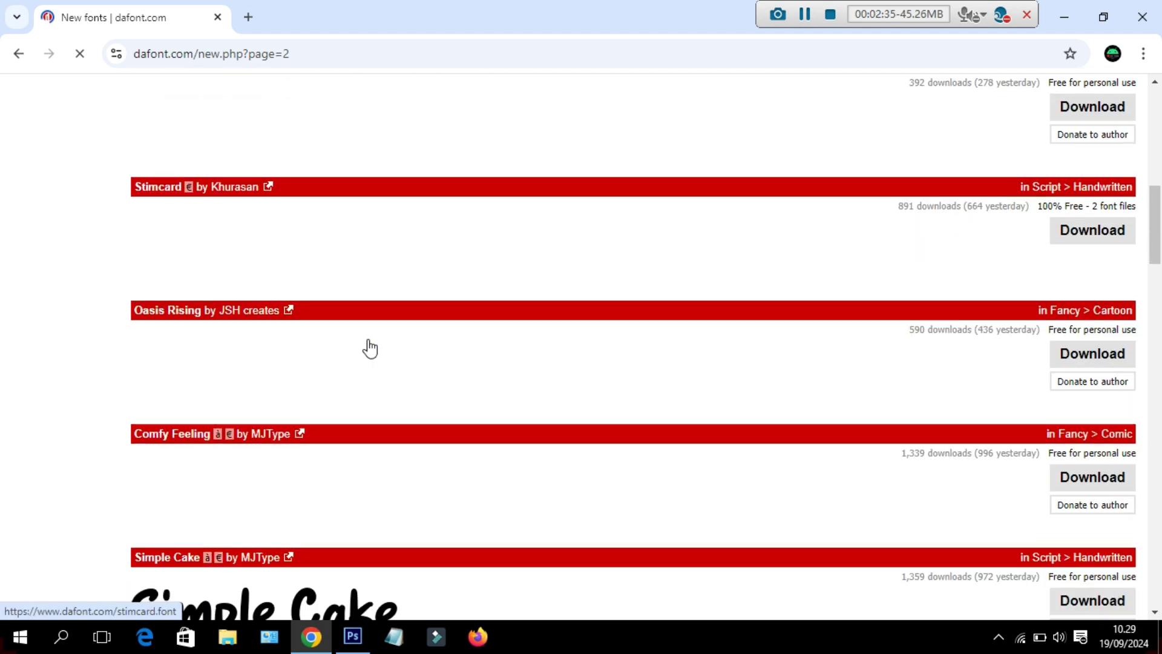
pyautogui.scroll(-4, 369, 345)
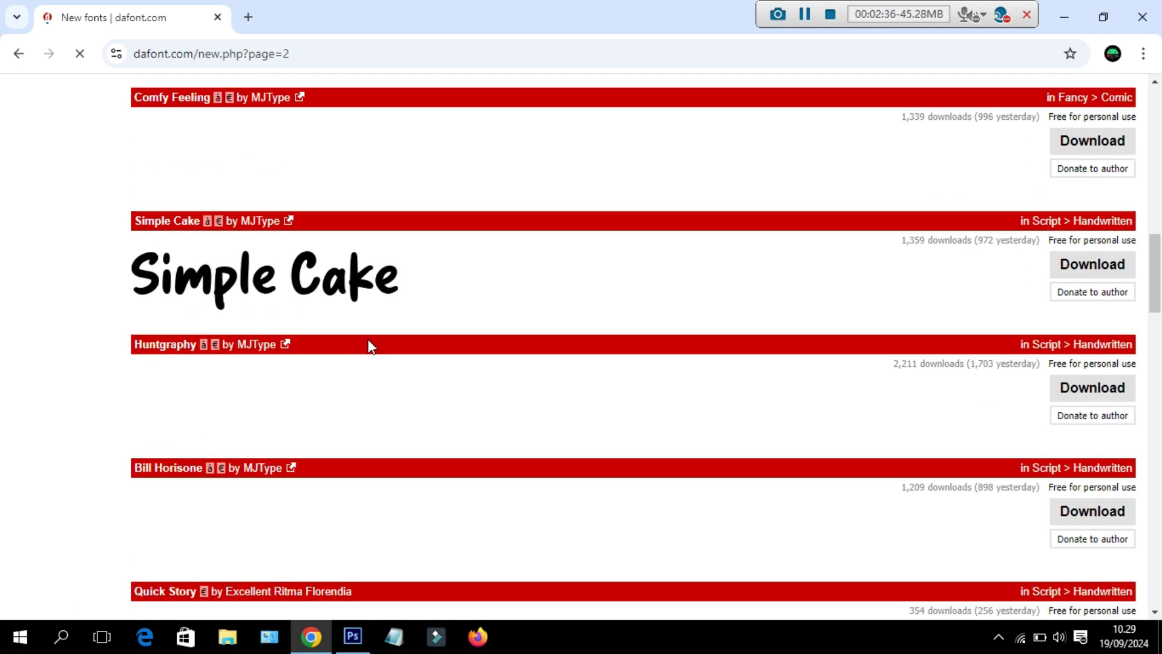
pyautogui.scroll(-1, 371, 347)
pyautogui.scroll(-1, 371, 346)
pyautogui.scroll(1, 370, 348)
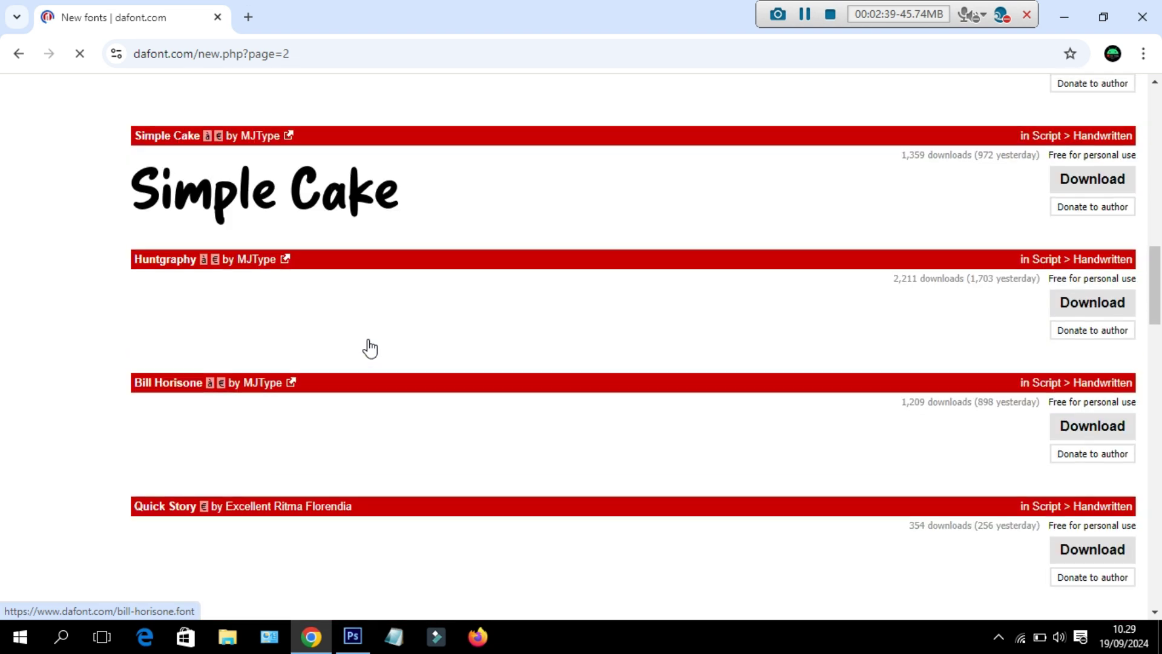
pyautogui.scroll(1, 371, 349)
pyautogui.scroll(-6, 370, 349)
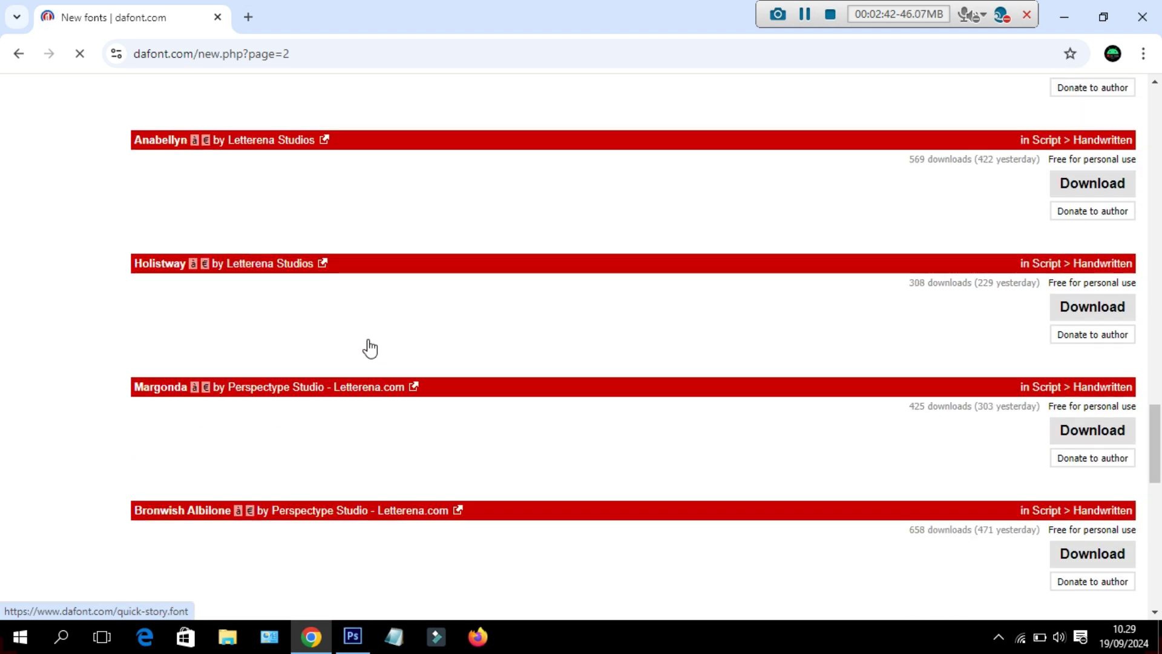
pyautogui.scroll(-5, 370, 348)
pyautogui.scroll(-3, 366, 346)
pyautogui.scroll(-2, 370, 362)
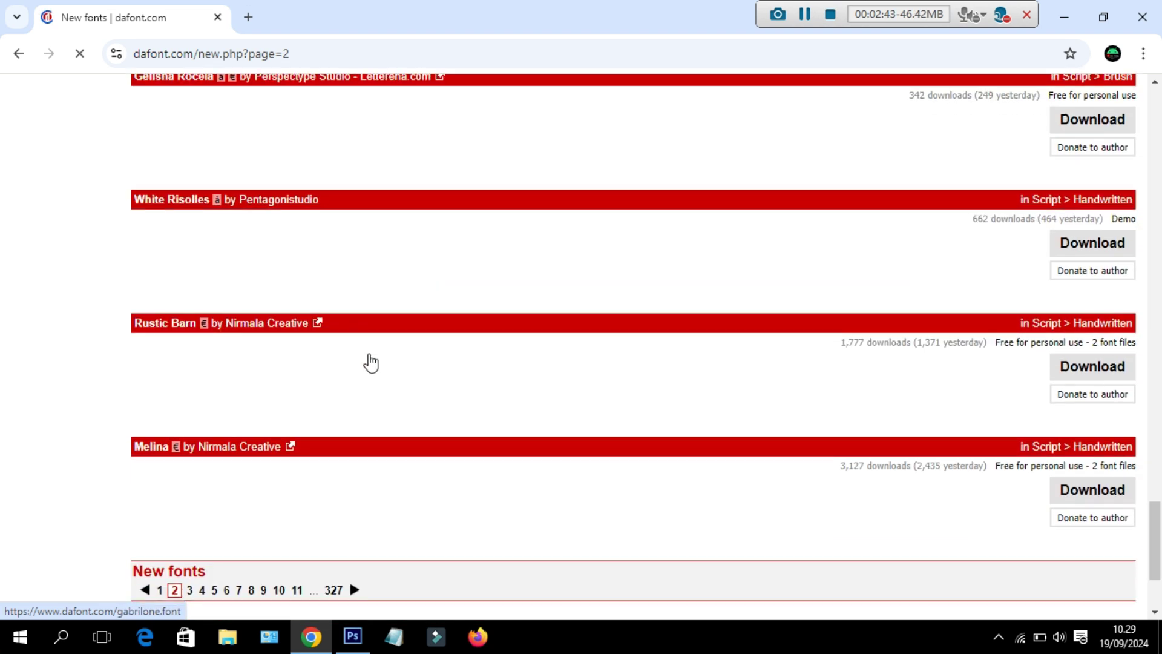
pyautogui.scroll(-3, 370, 362)
pyautogui.scroll(9, 371, 364)
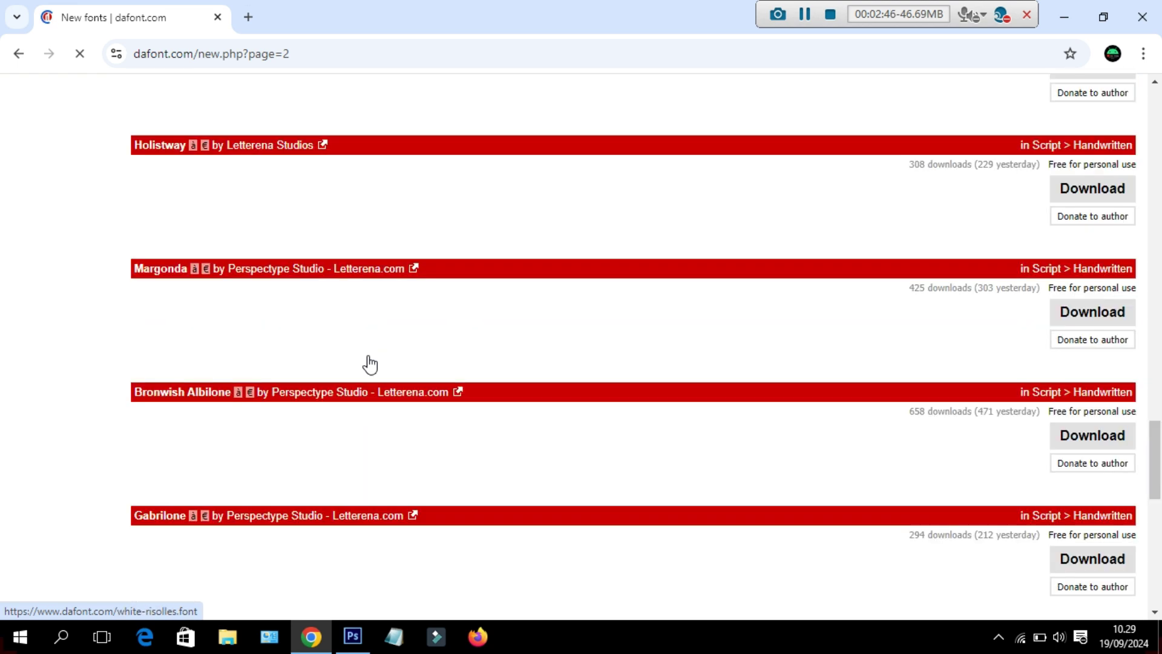
pyautogui.scroll(2, 371, 365)
pyautogui.scroll(4, 370, 364)
pyautogui.scroll(3, 371, 365)
pyautogui.scroll(6, 370, 364)
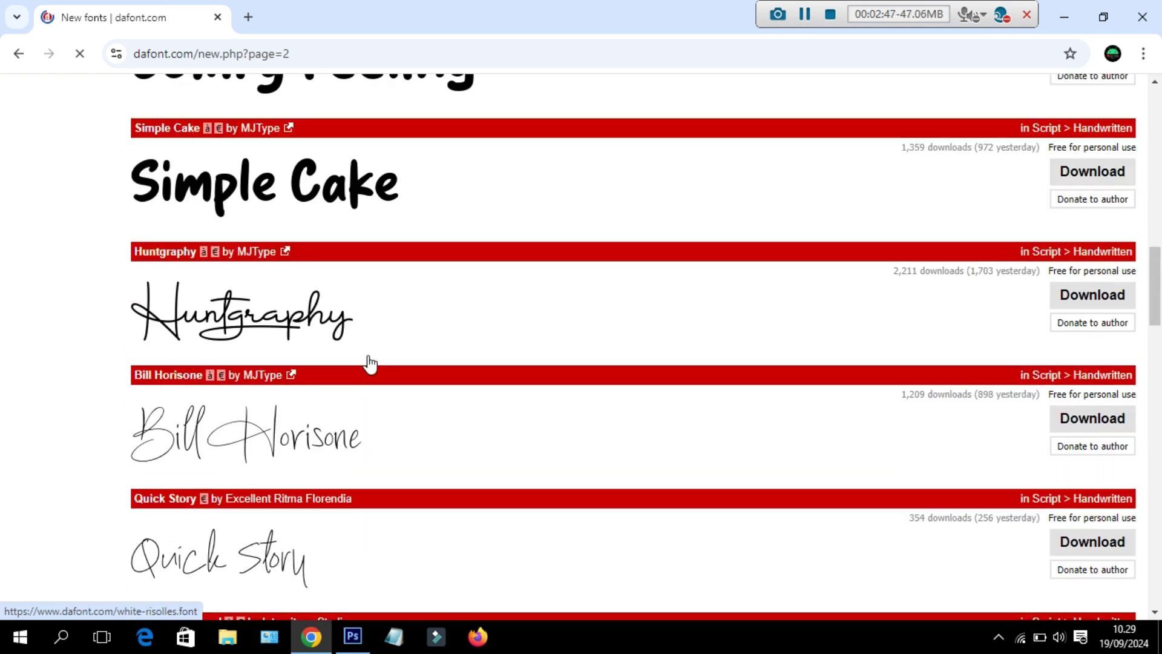
pyautogui.scroll(3, 370, 365)
pyautogui.scroll(-4, 371, 364)
pyautogui.scroll(-2, 371, 364)
pyautogui.scroll(-2, 370, 365)
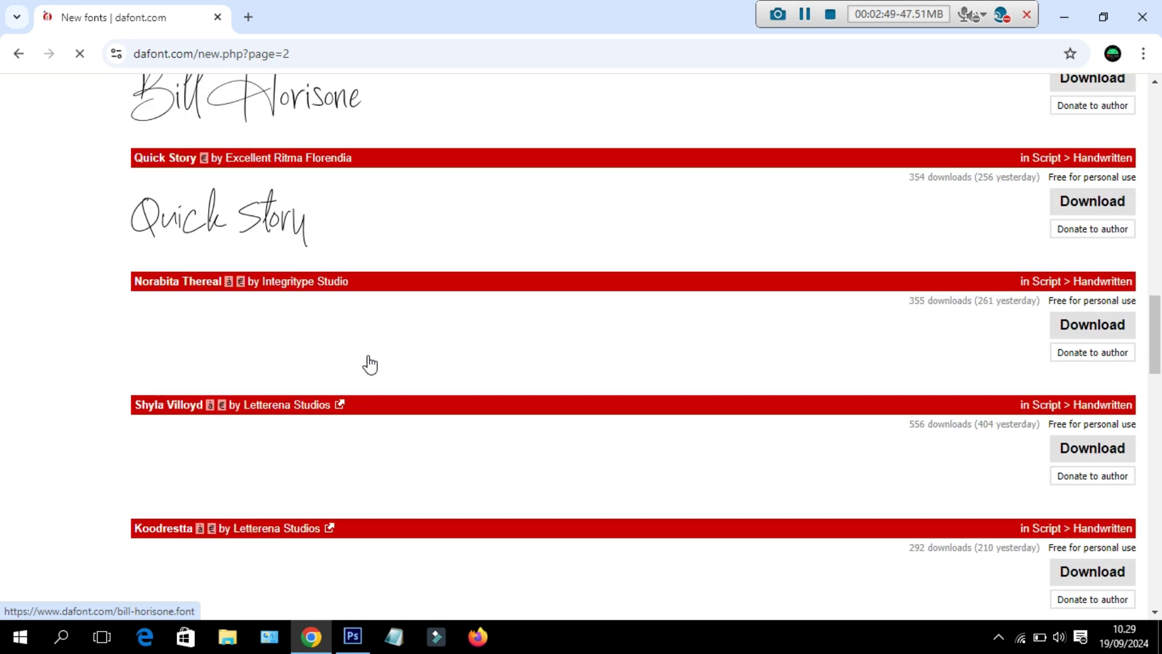
pyautogui.scroll(1, 371, 364)
pyautogui.scroll(2, 370, 365)
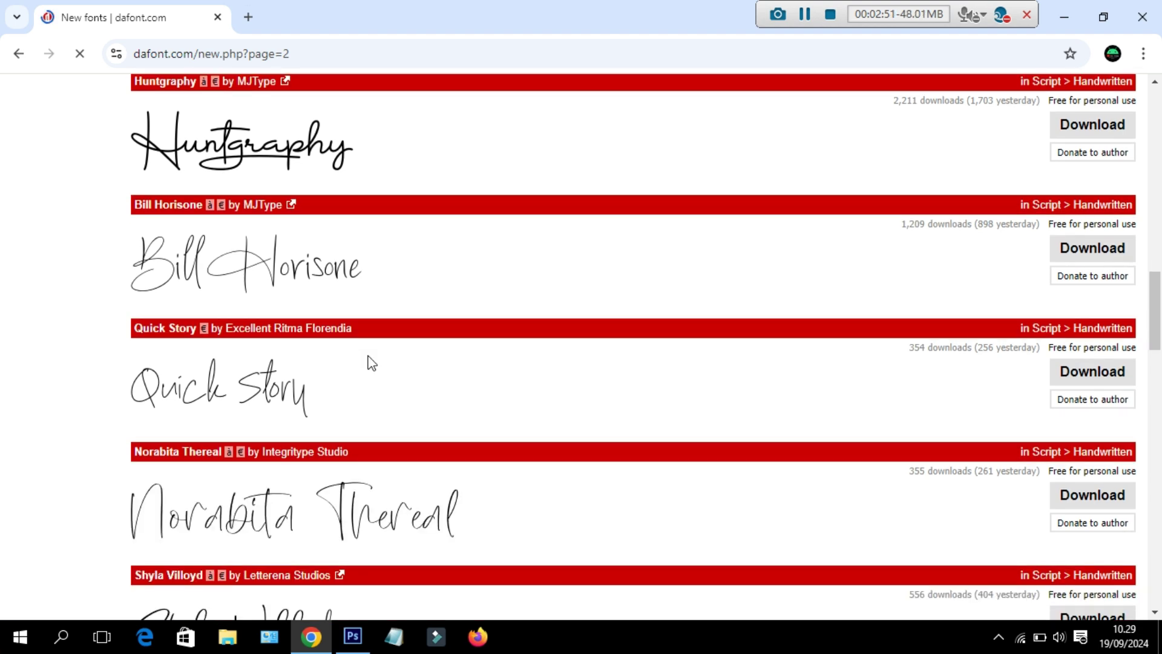
pyautogui.scroll(-5, 372, 363)
pyautogui.scroll(-4, 371, 363)
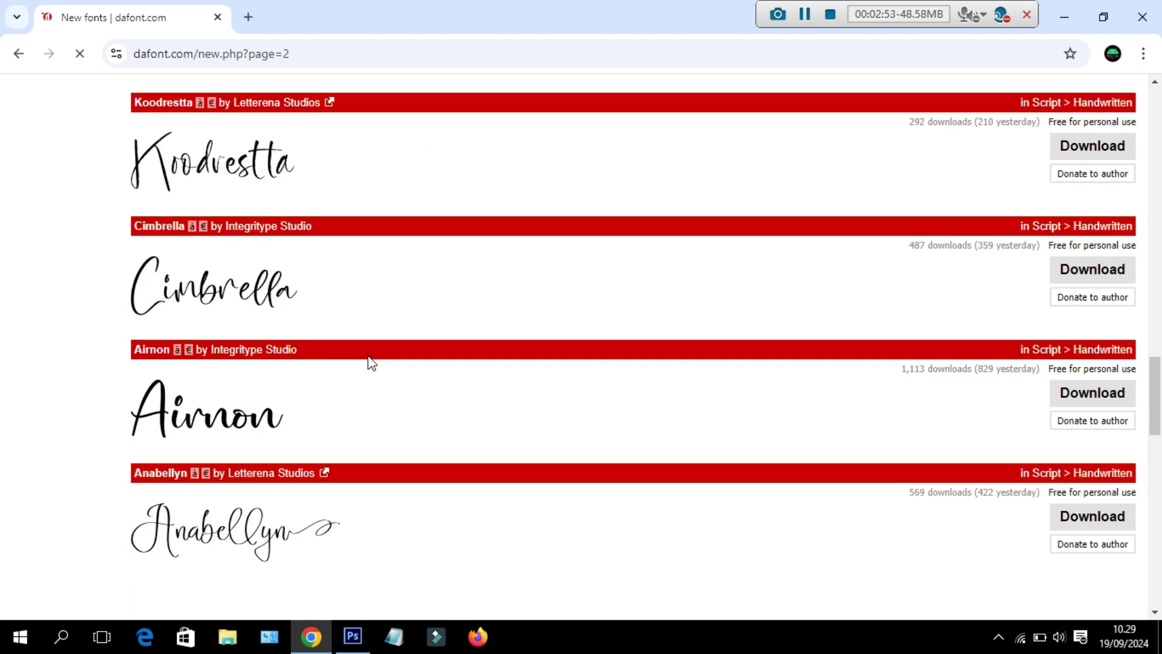
pyautogui.scroll(-3, 372, 363)
pyautogui.scroll(-4, 372, 363)
pyautogui.scroll(-5, 372, 363)
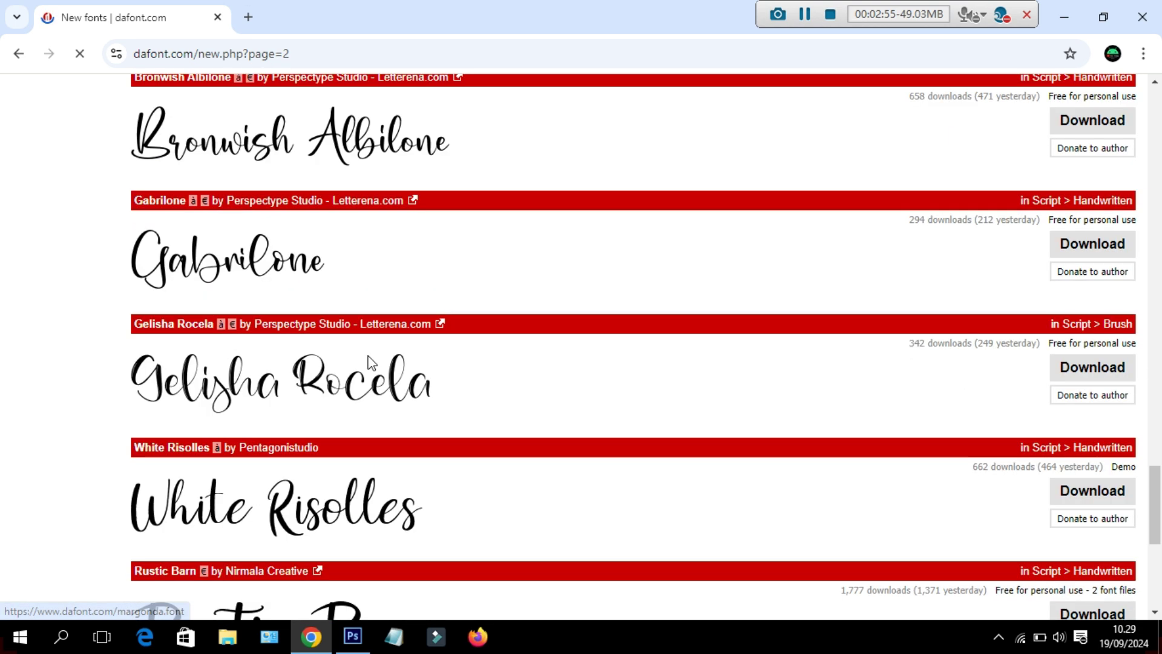
pyautogui.scroll(-3, 371, 363)
pyautogui.scroll(-4, 371, 363)
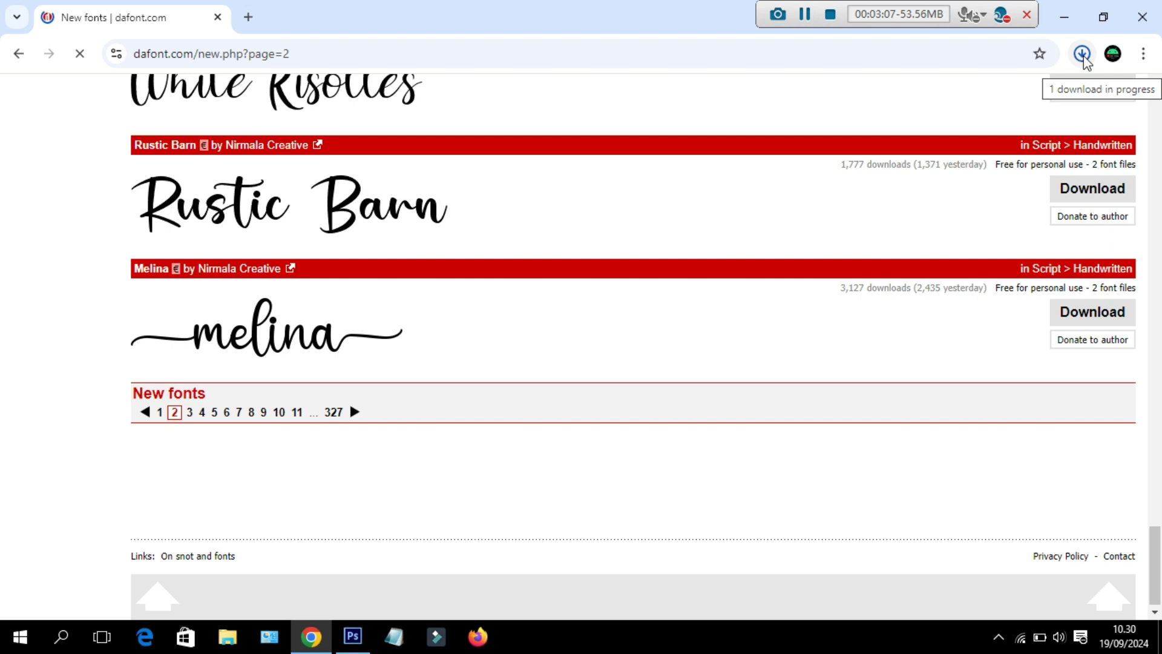
# Show the finished melina.zip download in its Downloads folder in File Explorer.
pyautogui.click(1083, 55)
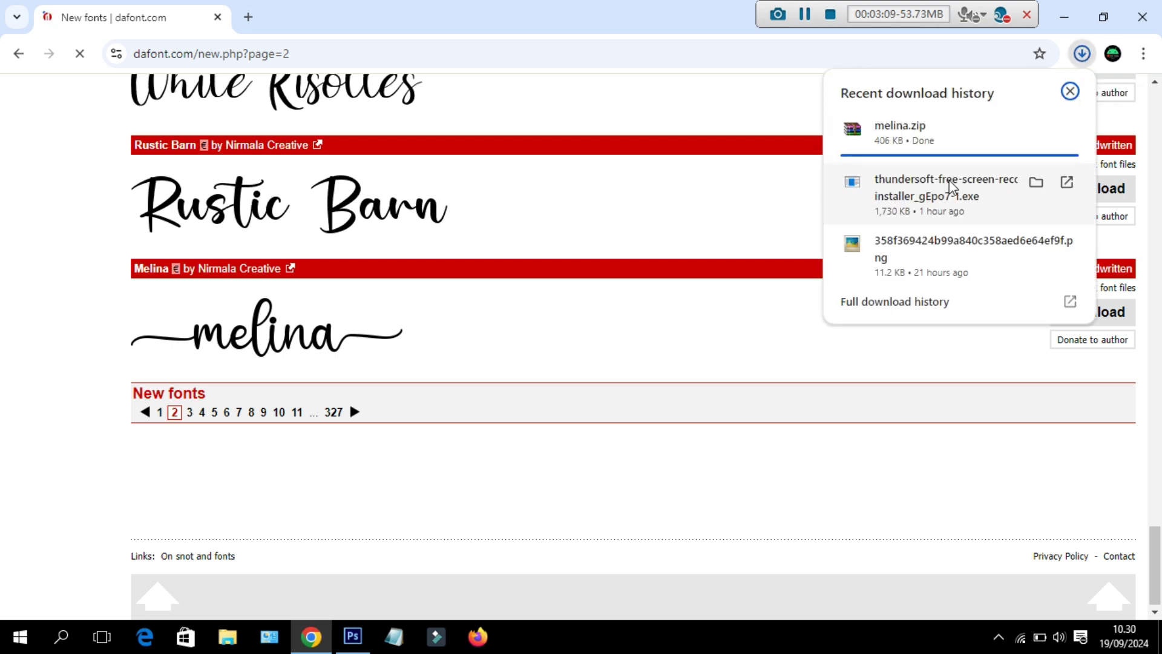
pyautogui.click(930, 124)
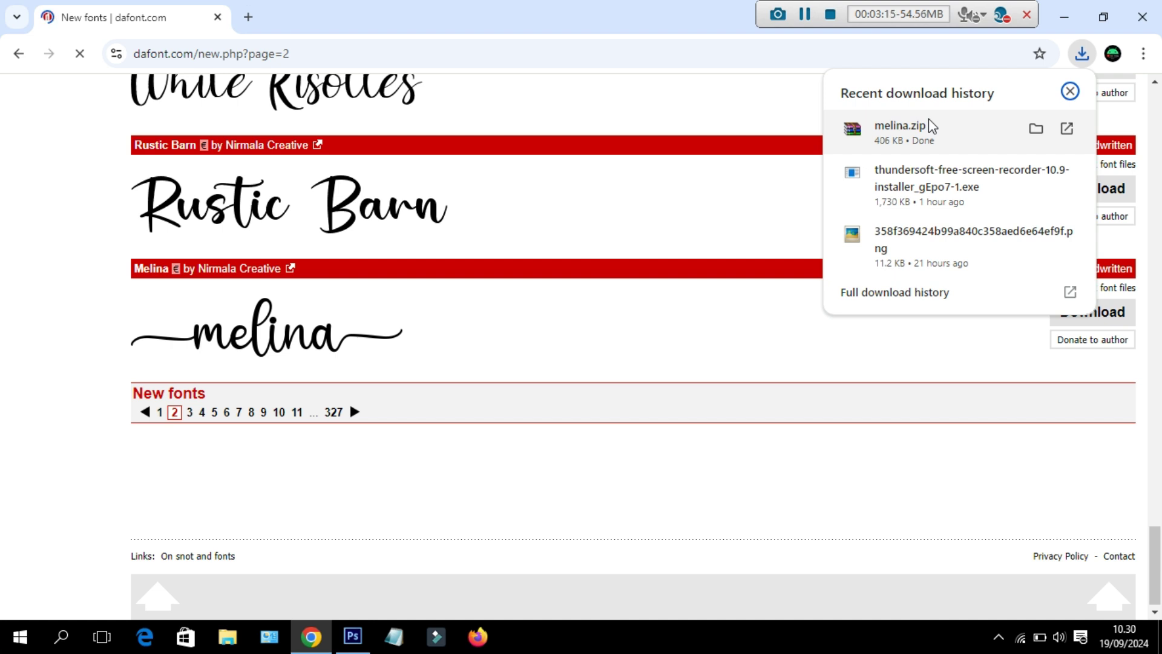
pyautogui.click(1036, 129)
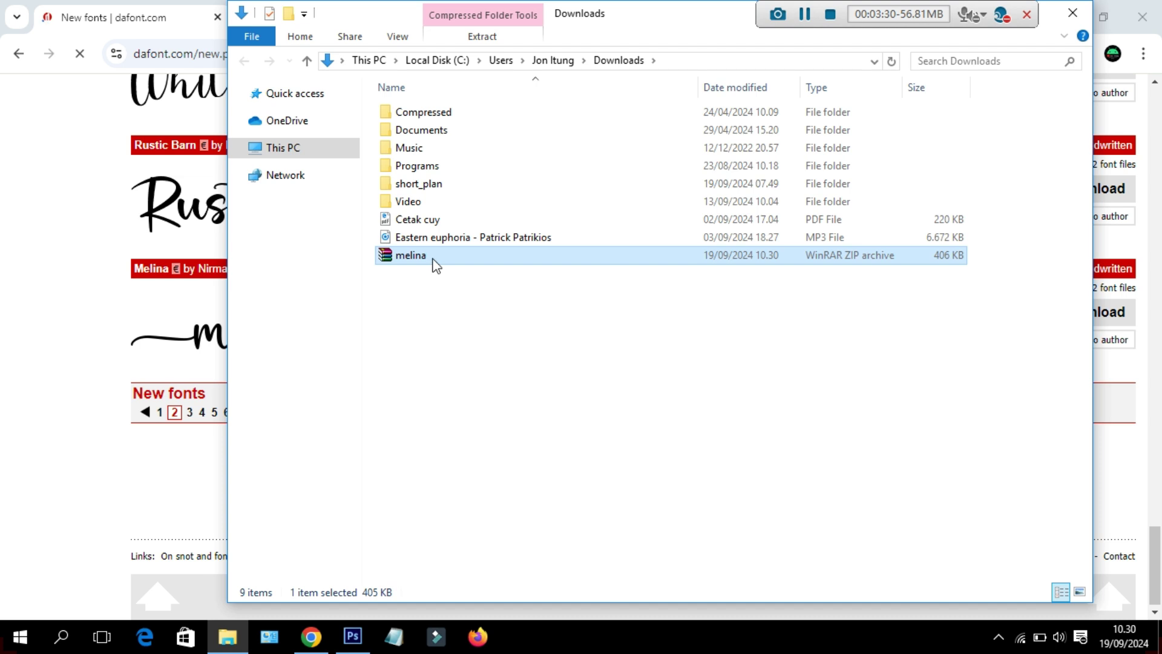
# Open melina.zip in WinRAR, dismiss the license reminder, and preview Melina.ttf.
pyautogui.doubleClick(434, 261)
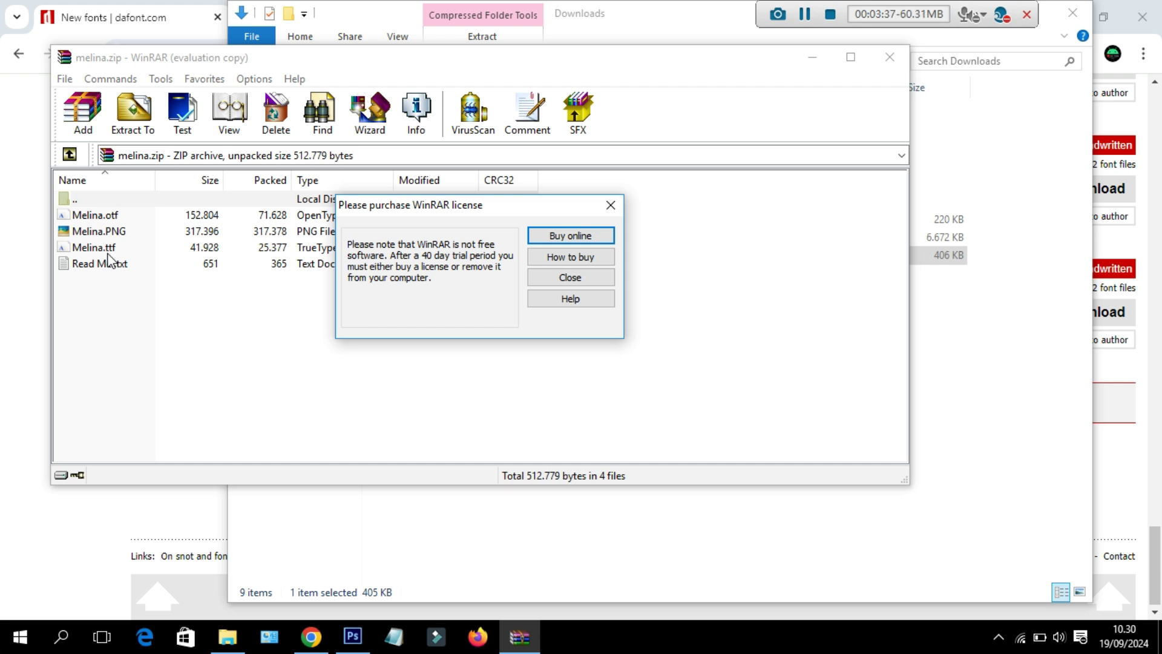
pyautogui.click(611, 205)
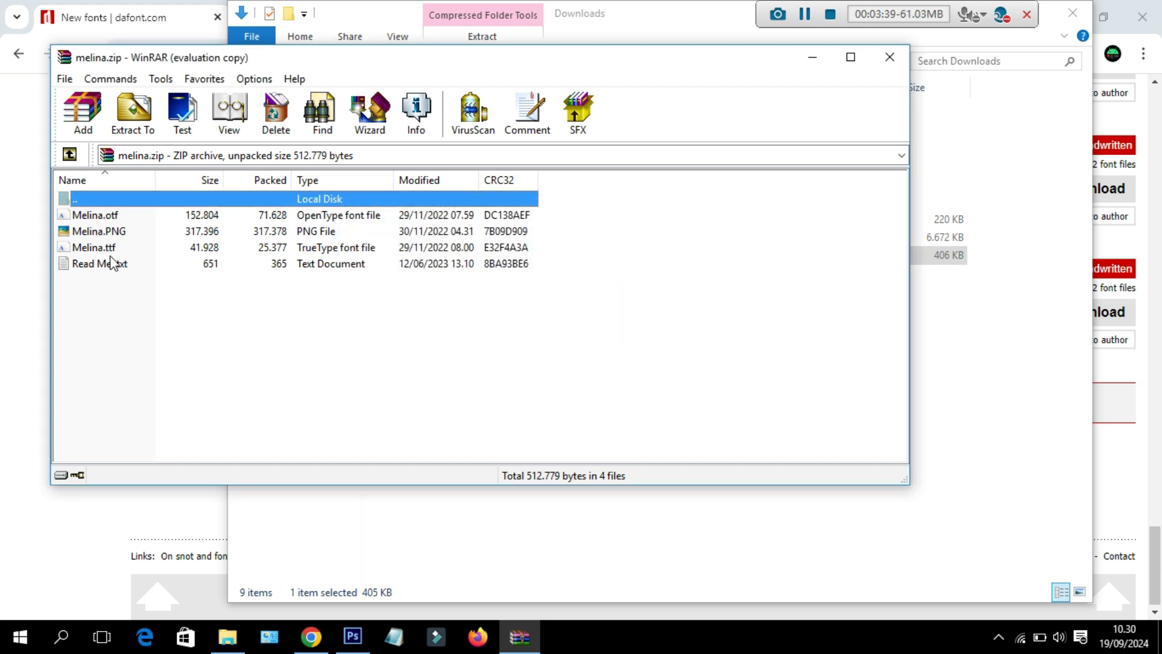
pyautogui.click(77, 248)
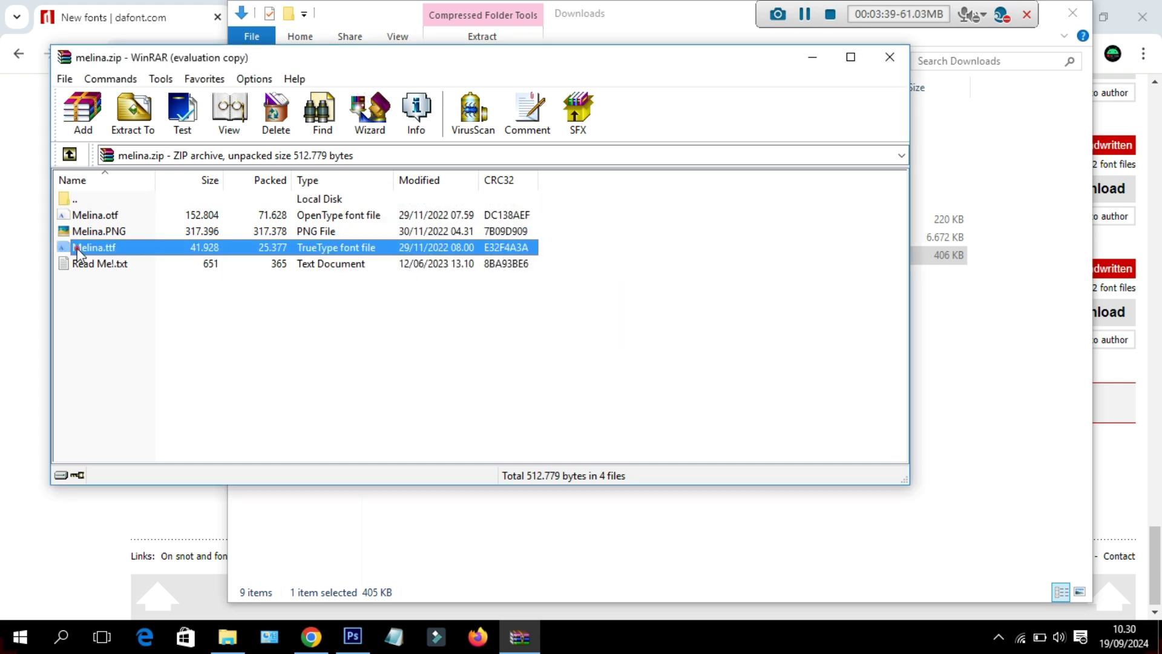
pyautogui.doubleClick(168, 250)
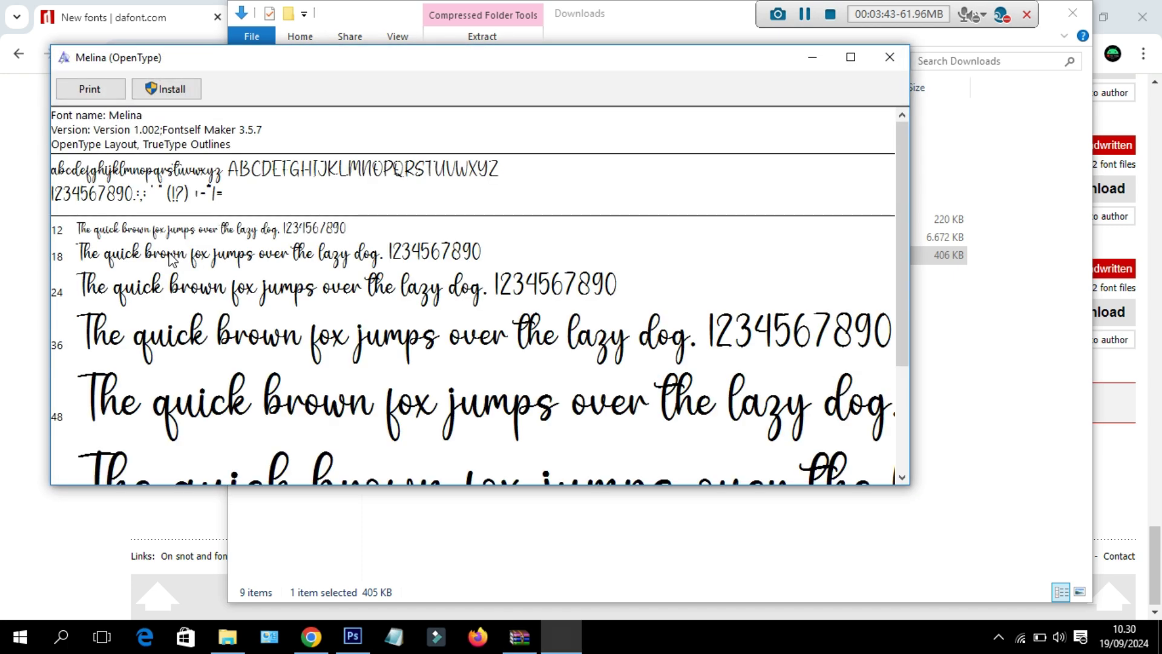
# Install the Melina font from the Windows Font Viewer preview.
pyautogui.moveTo(899, 173); pyautogui.dragTo(889, 170)
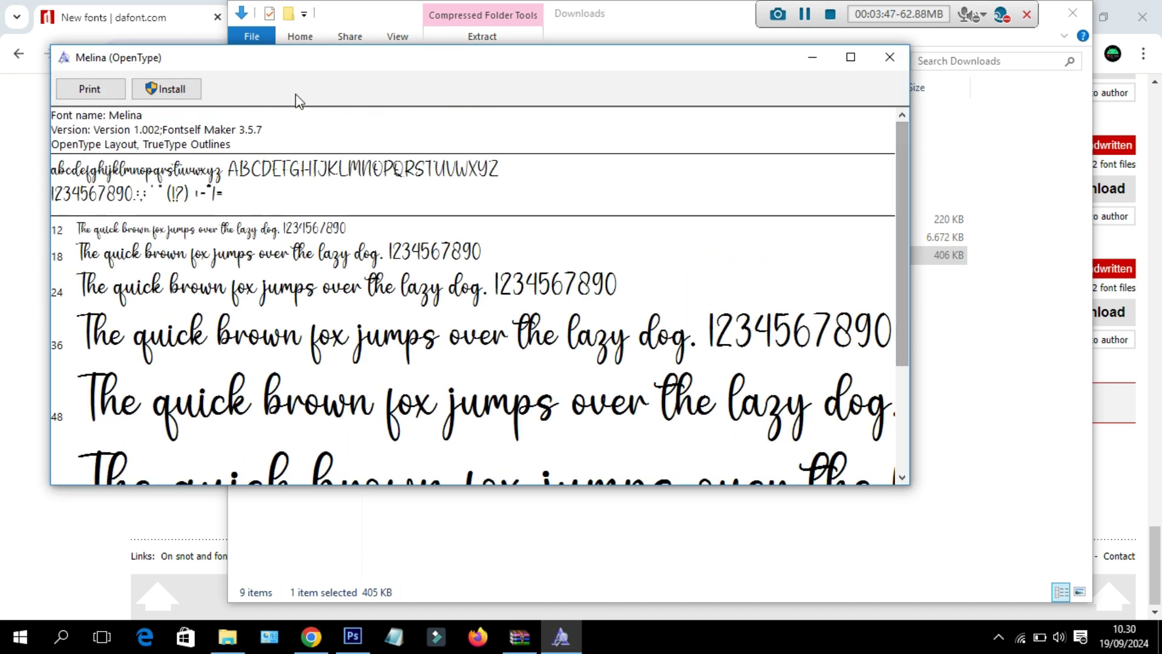
pyautogui.click(195, 91)
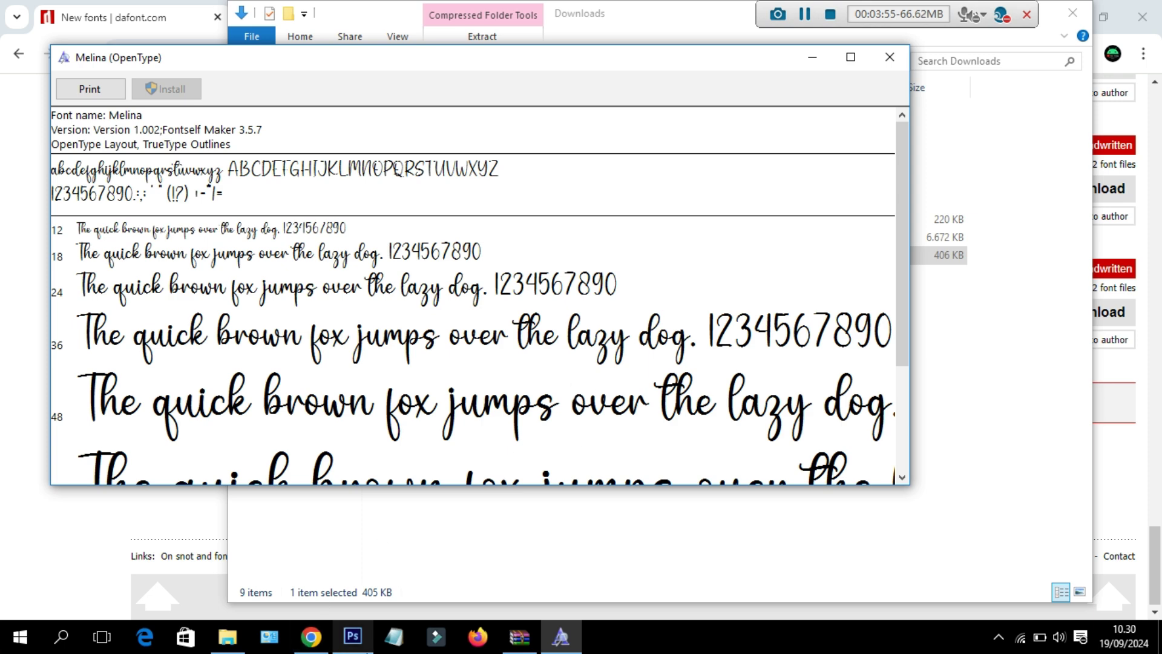
pyautogui.moveTo(353, 637)
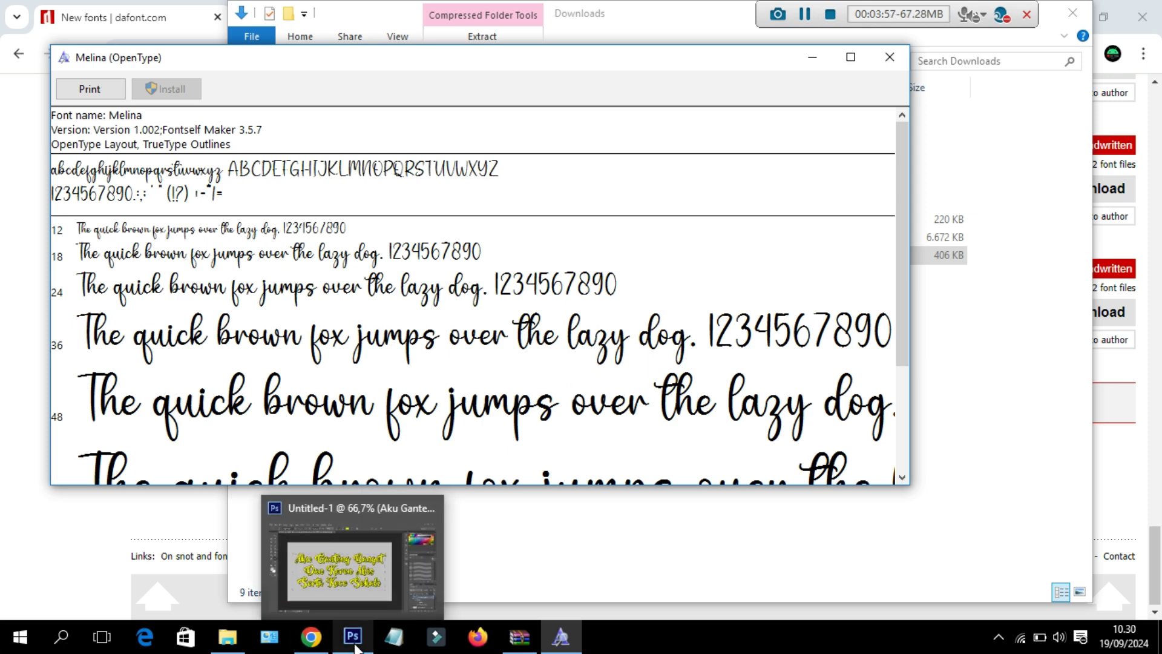
# Select all three yellow text lines in Photoshop and change their font family to Melina.
pyautogui.click(355, 639)
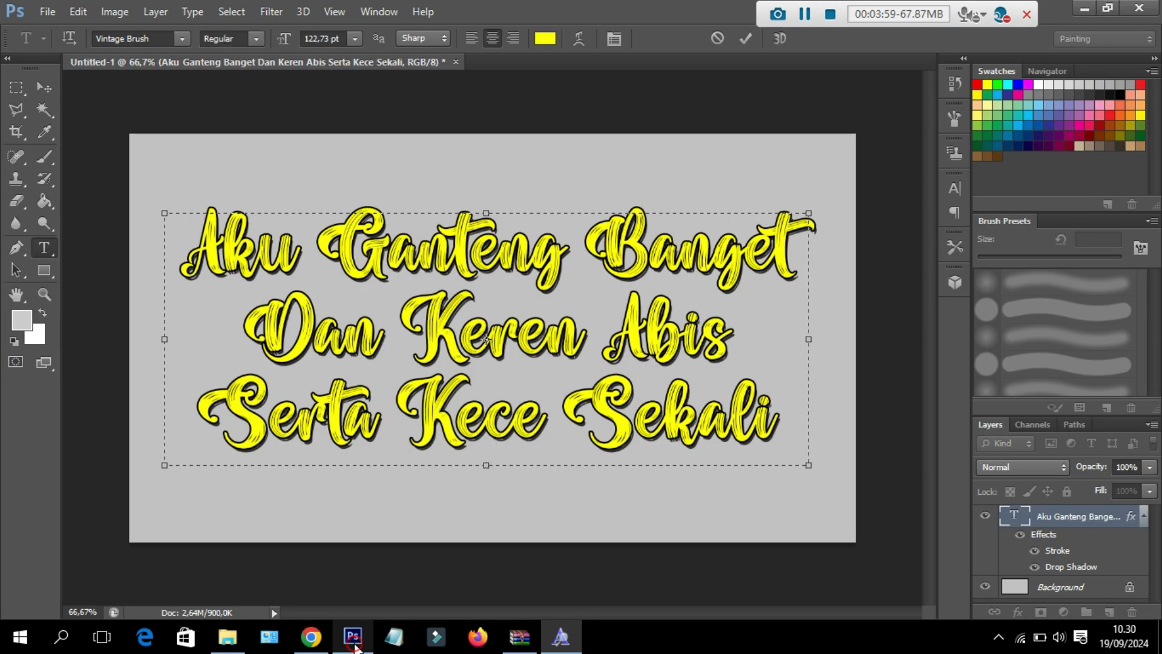
pyautogui.moveTo(191, 246); pyautogui.dragTo(778, 431)
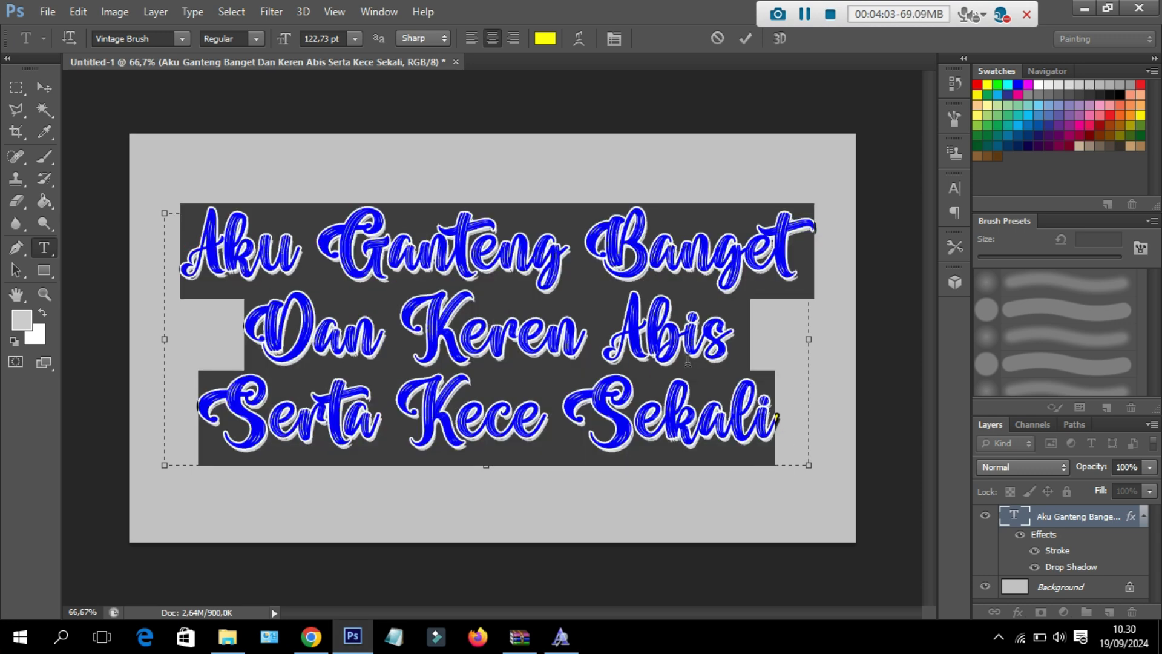
pyautogui.click(181, 39)
pyautogui.scroll(1, 212, 291)
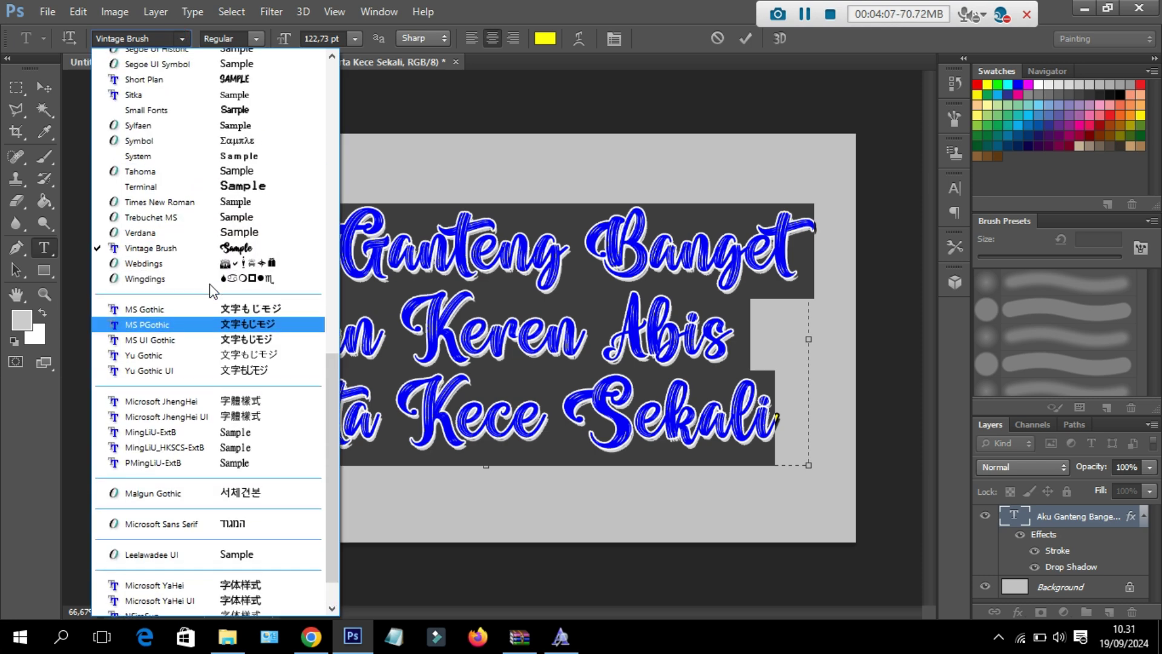
pyautogui.scroll(4, 182, 199)
pyautogui.scroll(1, 174, 194)
pyautogui.scroll(1, 174, 195)
pyautogui.scroll(1, 173, 195)
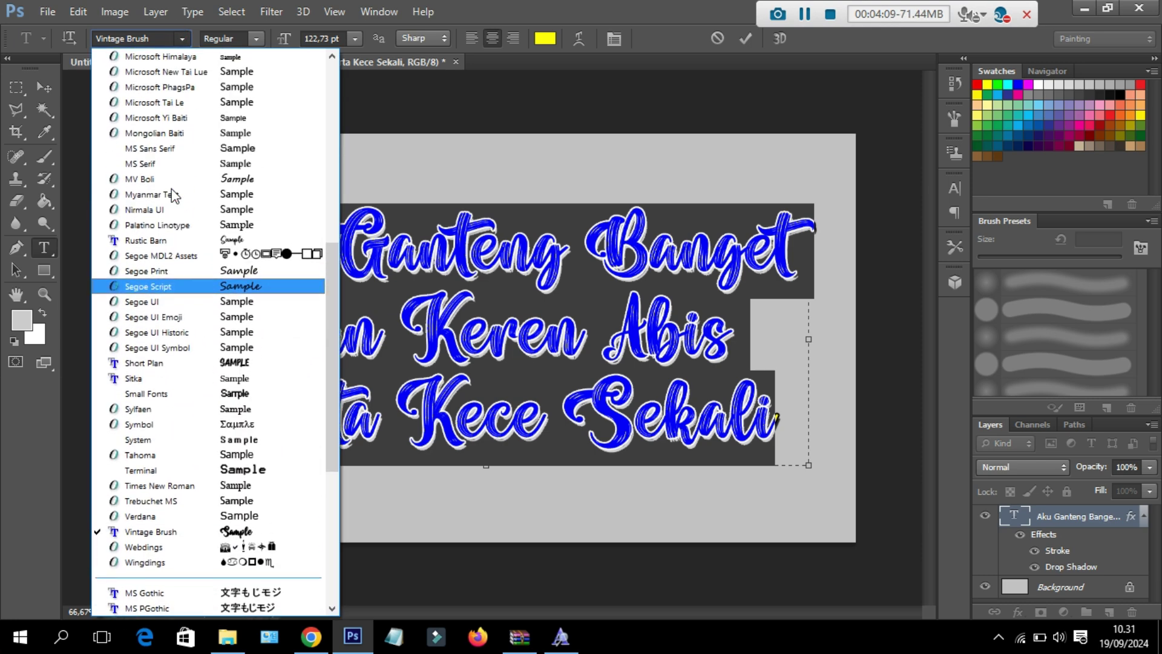
pyautogui.scroll(1, 158, 140)
pyautogui.scroll(2, 159, 140)
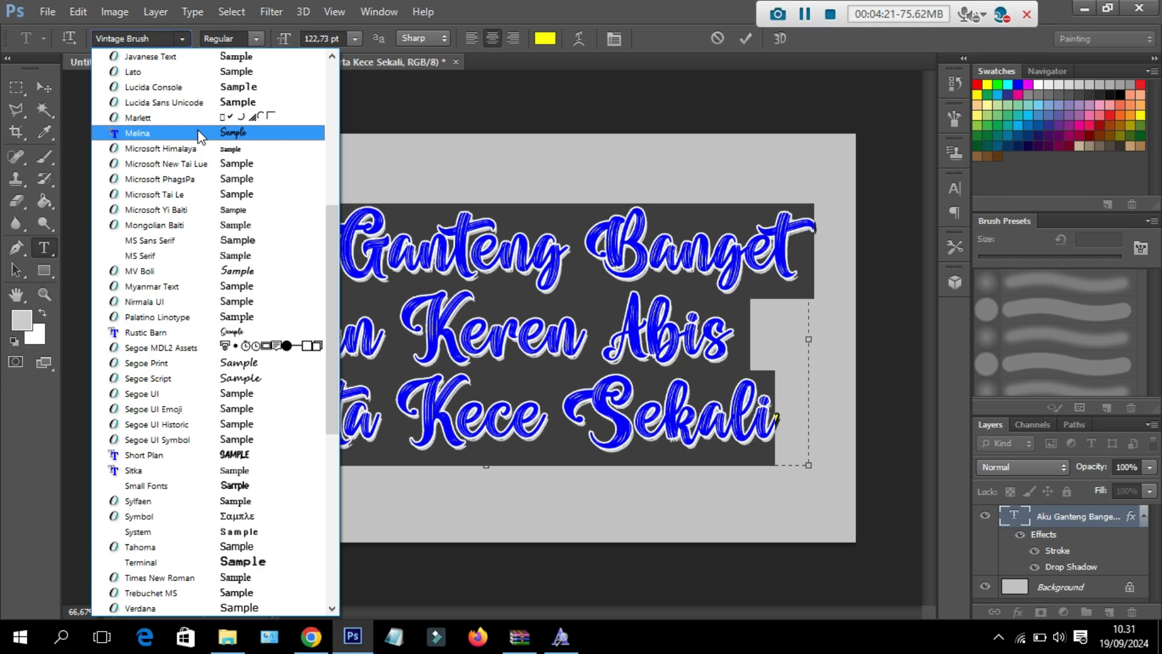
pyautogui.click(199, 133)
# Commit the text, then free-transform it to about 108% by 113%, recentre it, and apply.
pyautogui.click(531, 361)
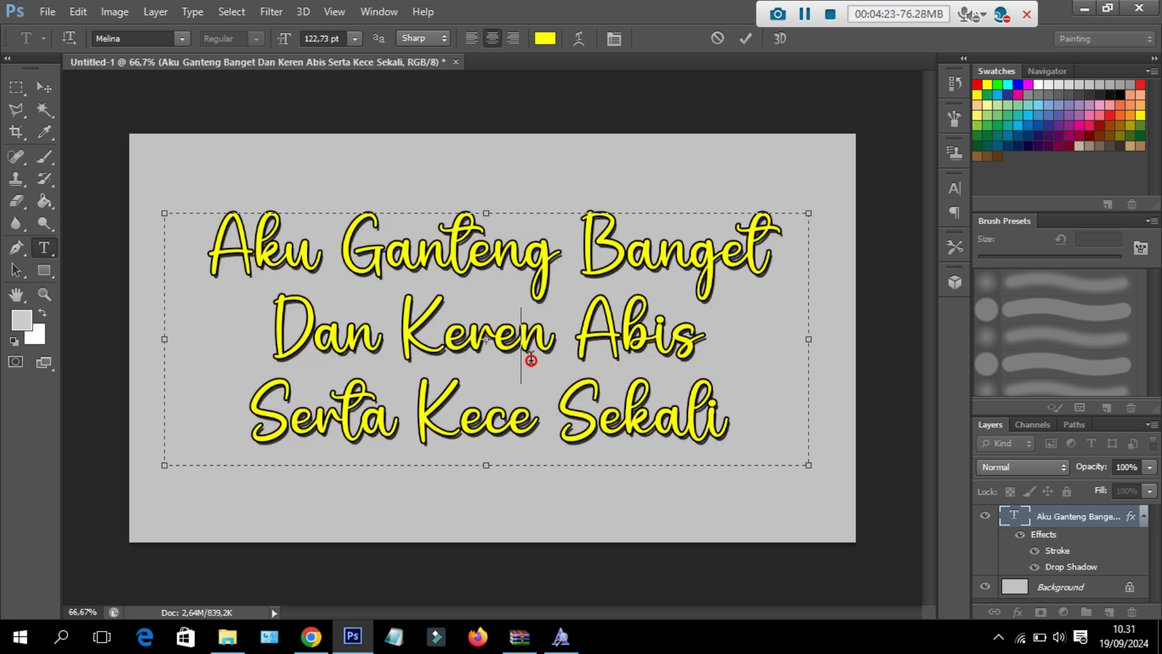
pyautogui.click(15, 80)
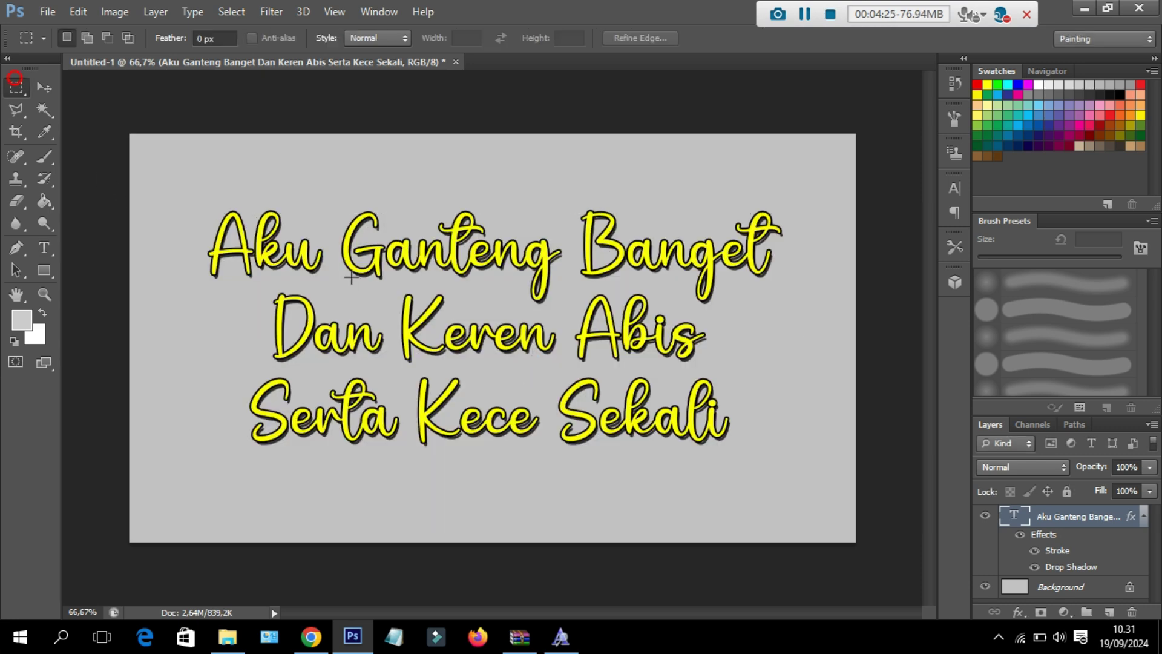
pyautogui.rightClick(330, 254)
pyautogui.click(415, 406)
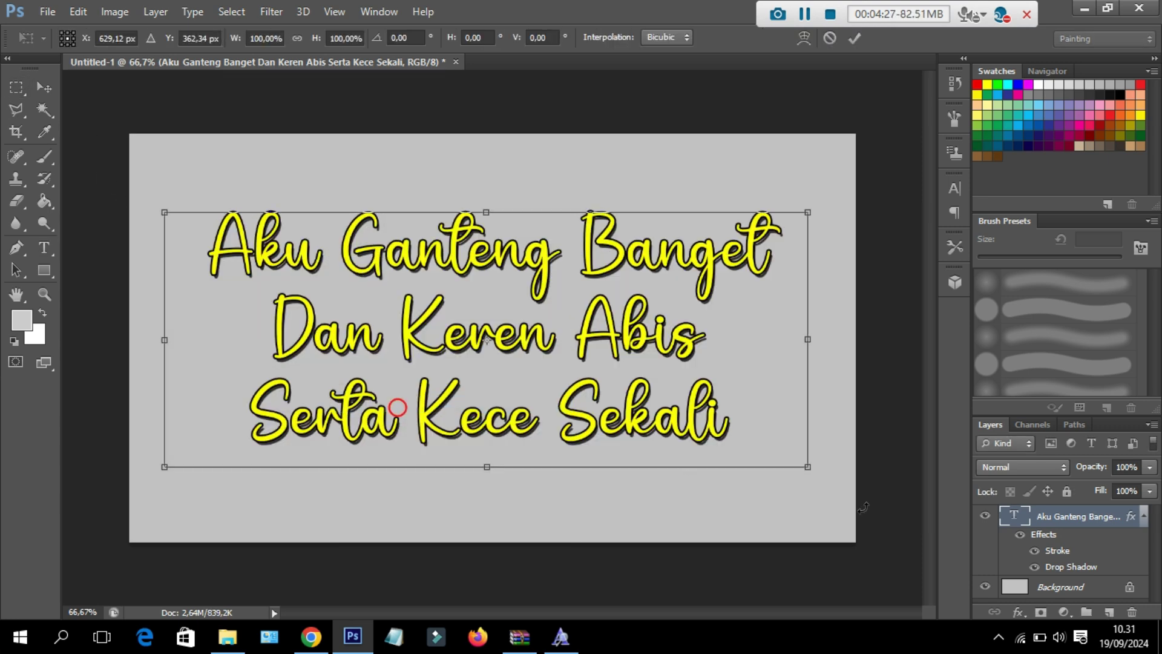
pyautogui.moveTo(808, 467); pyautogui.dragTo(870, 507)
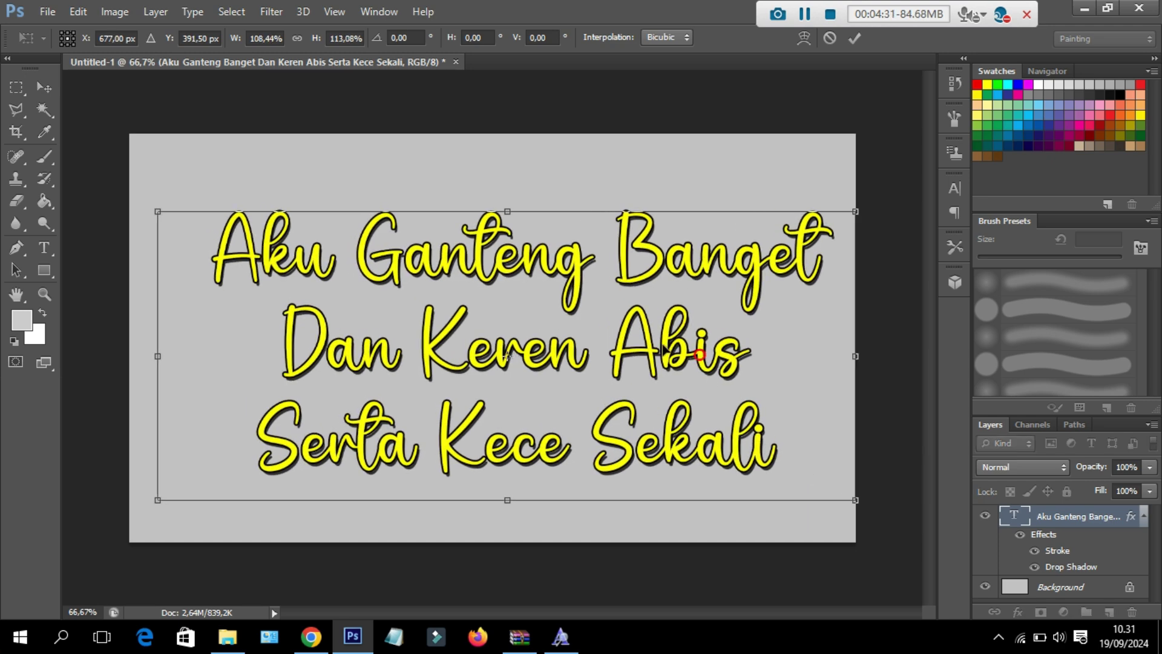
pyautogui.moveTo(690, 349)
pyautogui.mouseDown()
pyautogui.moveTo(654, 339)
pyautogui.moveTo(678, 344)
pyautogui.mouseUp()
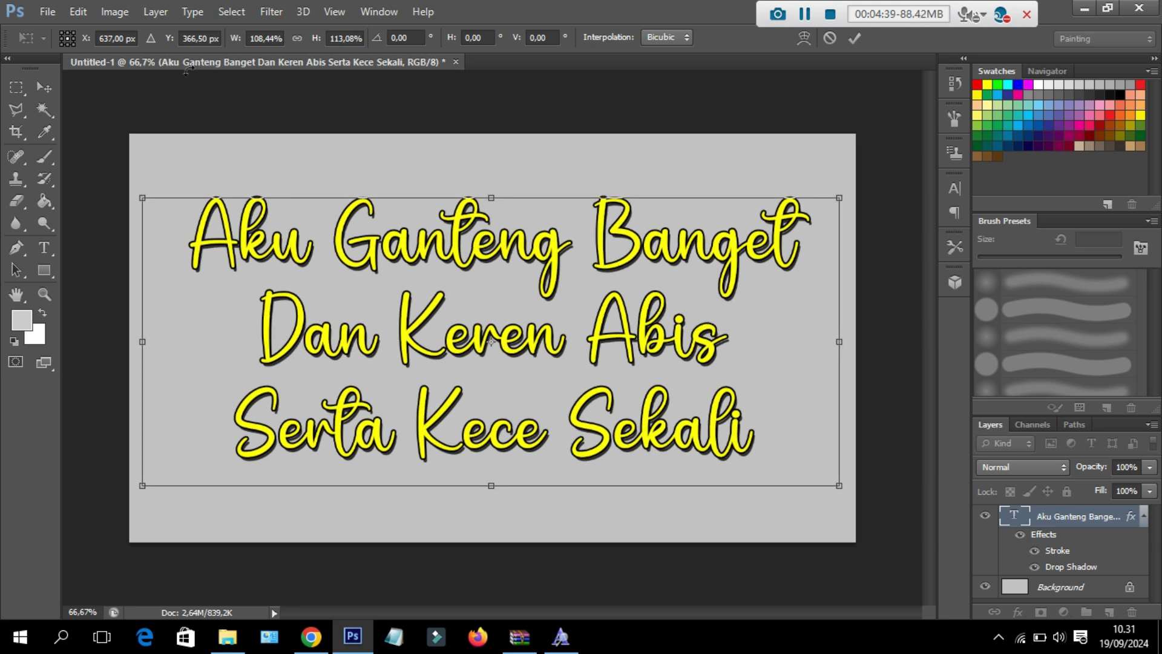
pyautogui.click(16, 86)
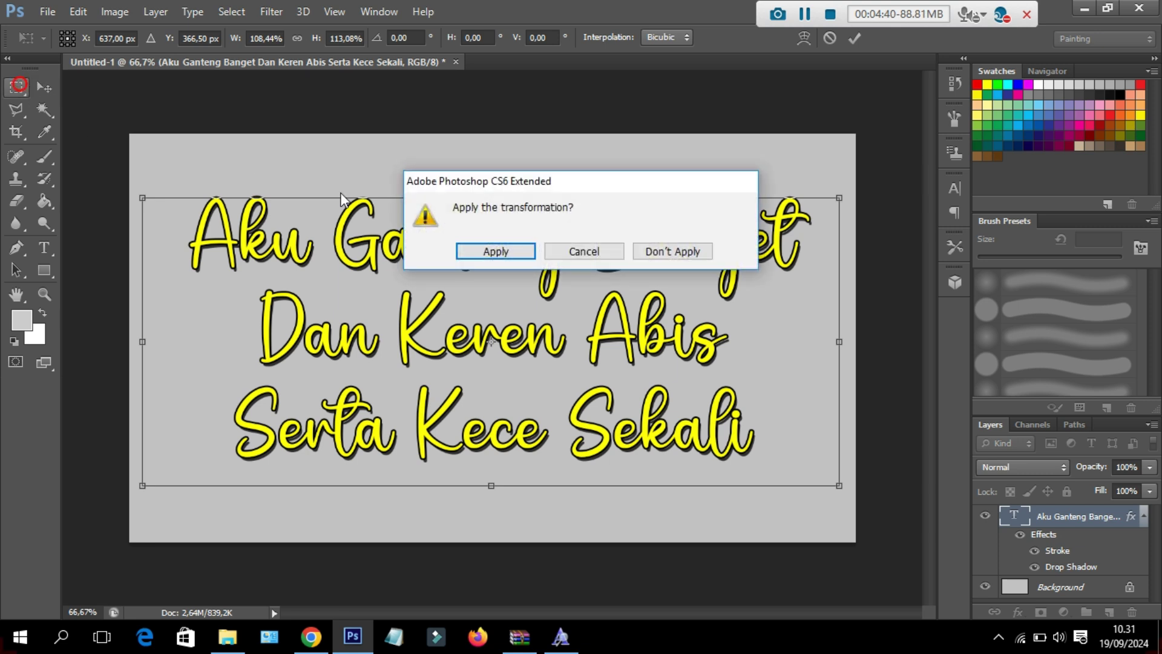
pyautogui.click(488, 254)
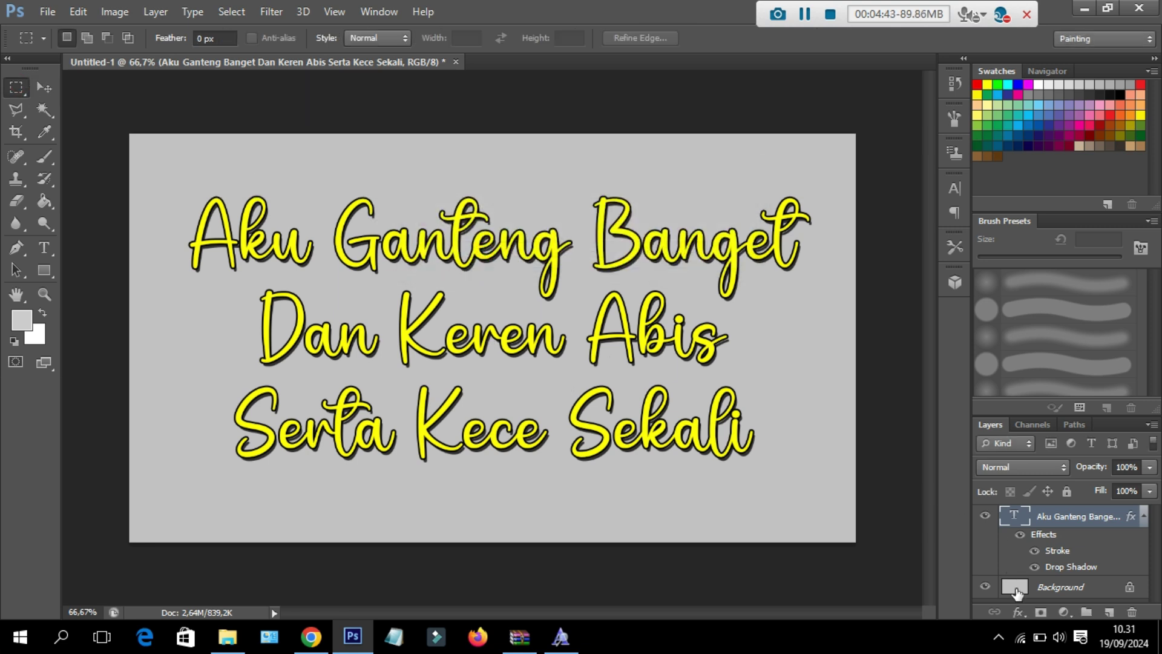
# Set the text layer's Stroke effect size to 3 px.
pyautogui.click(1019, 612)
pyautogui.click(1098, 448)
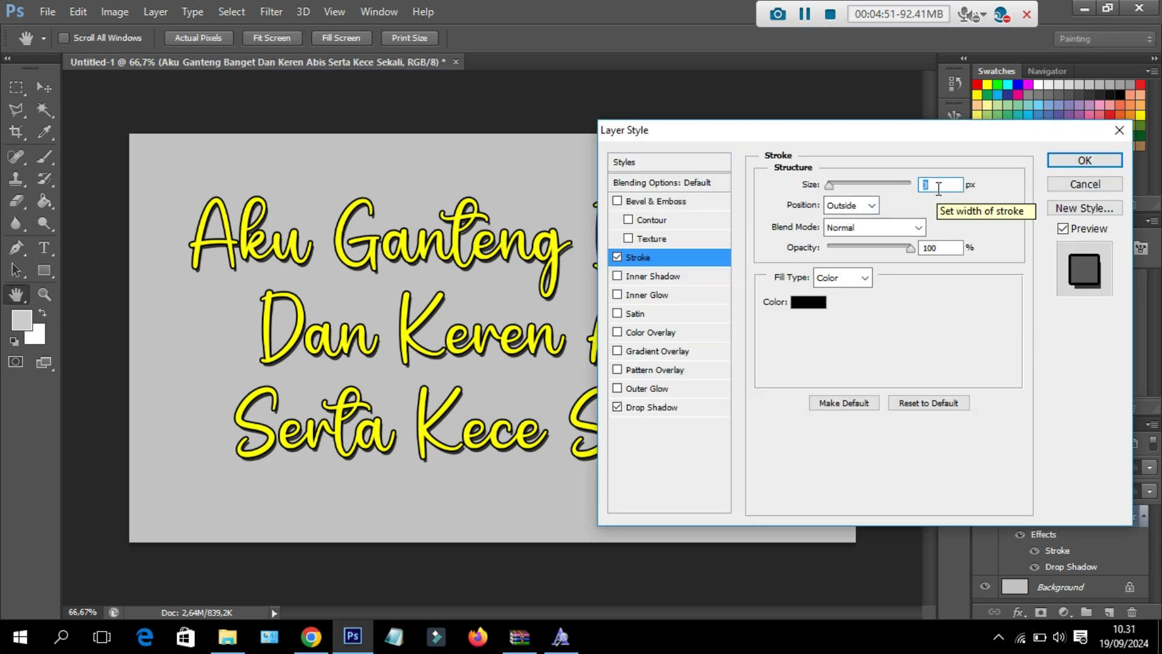
pyautogui.write('5')
pyautogui.doubleClick(928, 184)
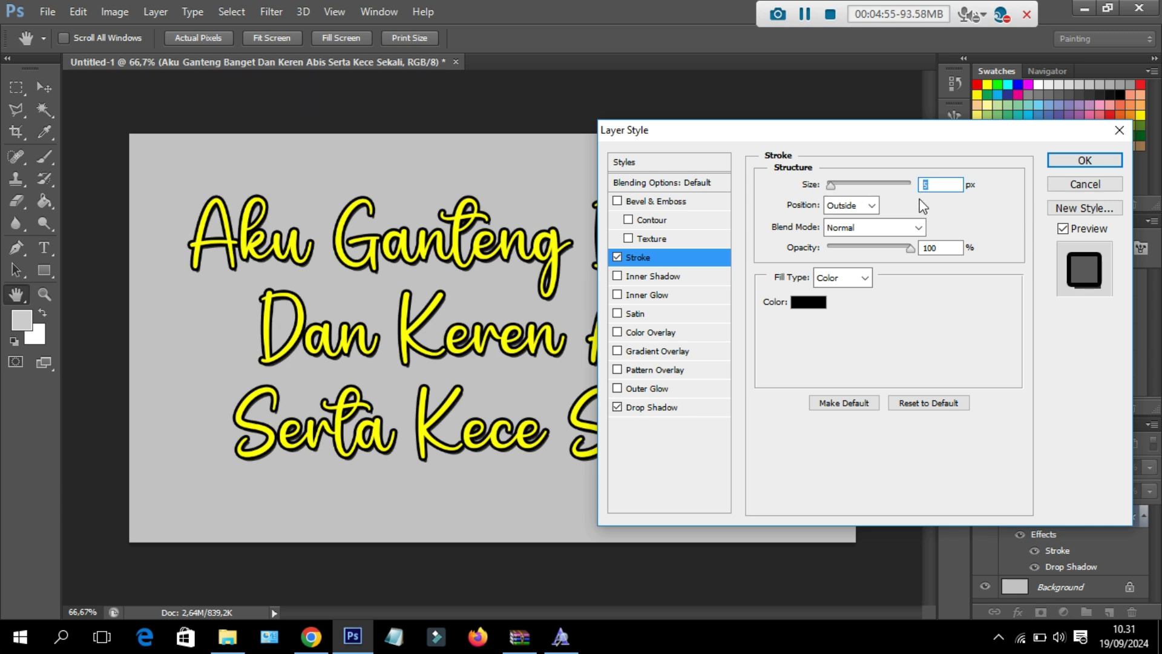
pyautogui.write('2')
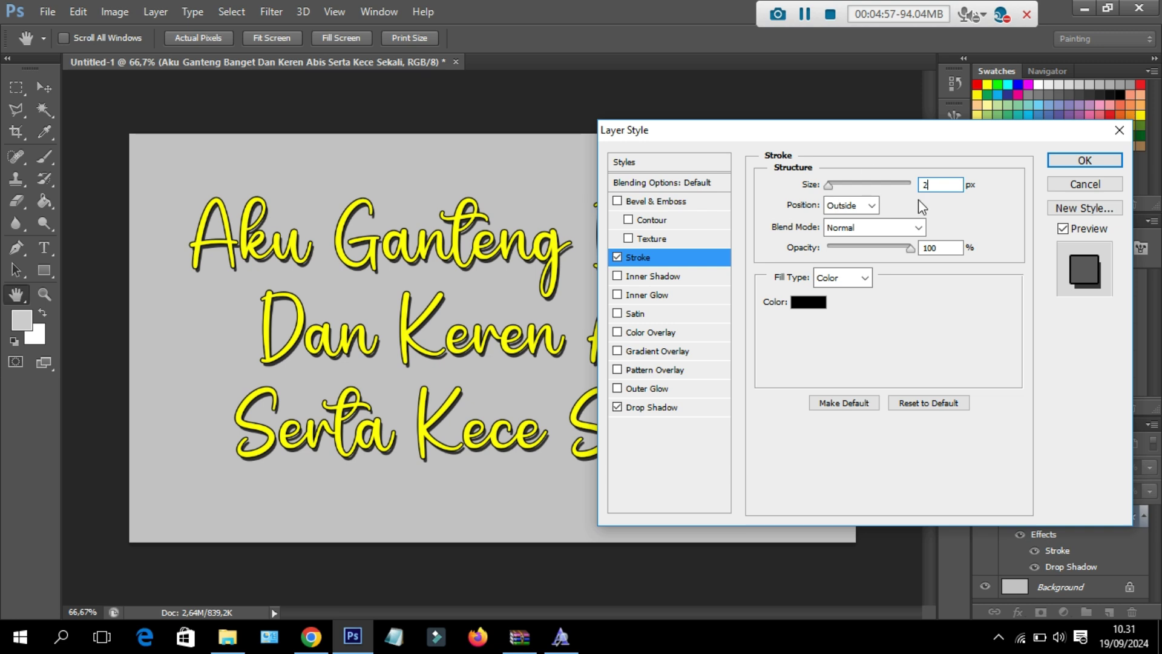
pyautogui.press('BackSpace')
pyautogui.write('3')
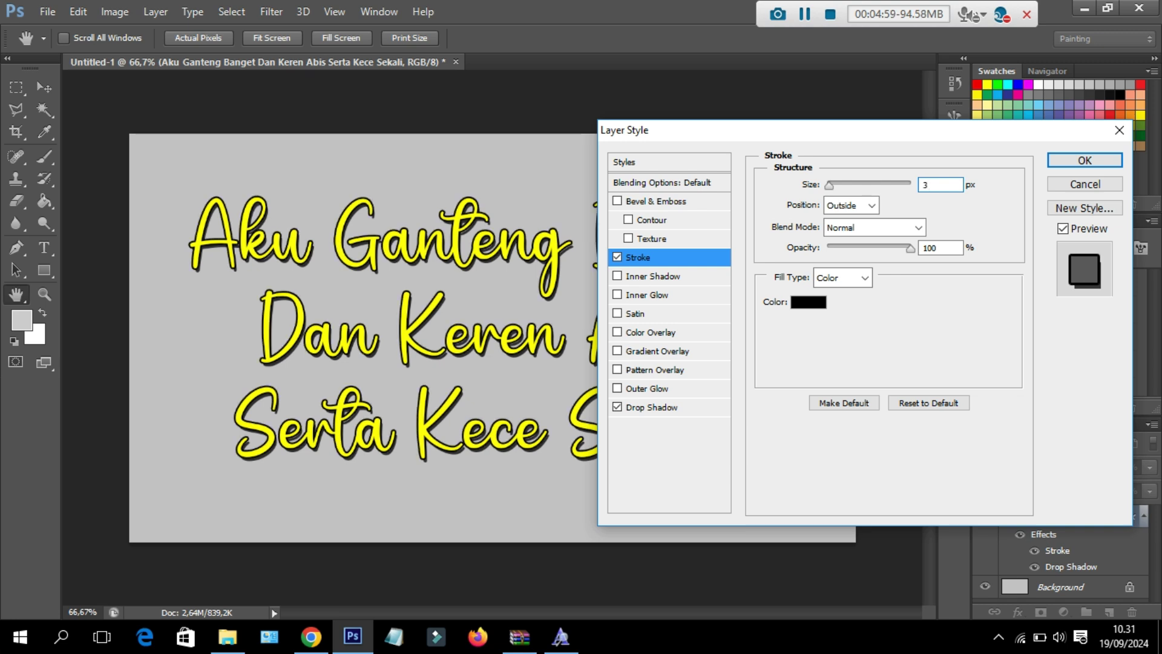
pyautogui.write('4')
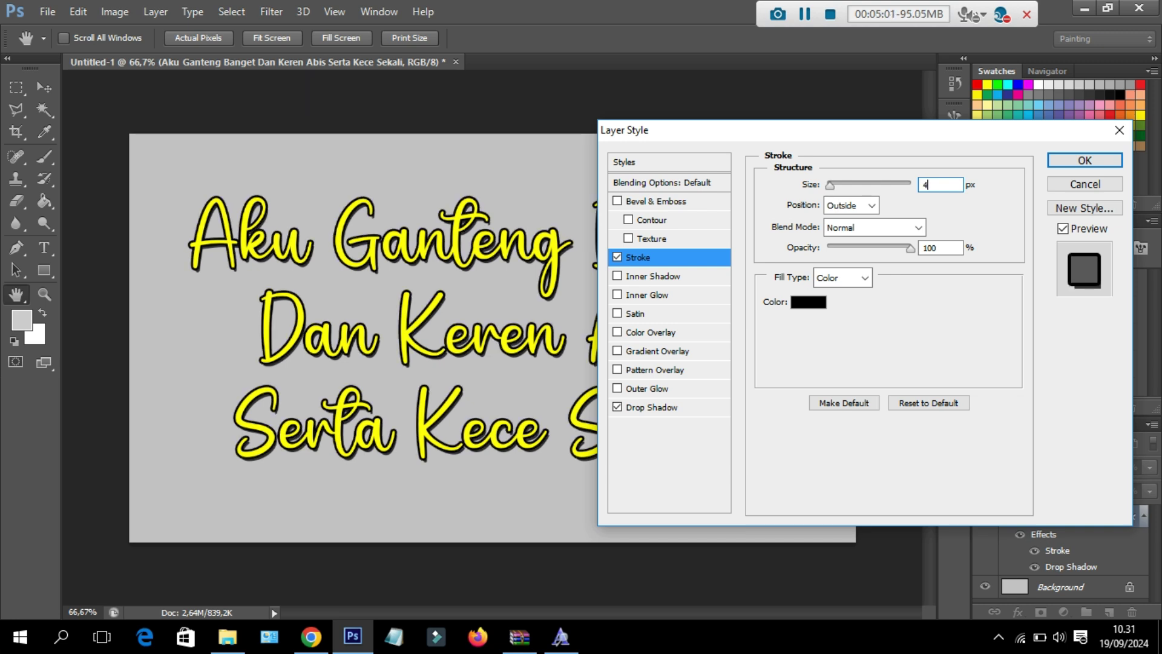
pyautogui.write('5')
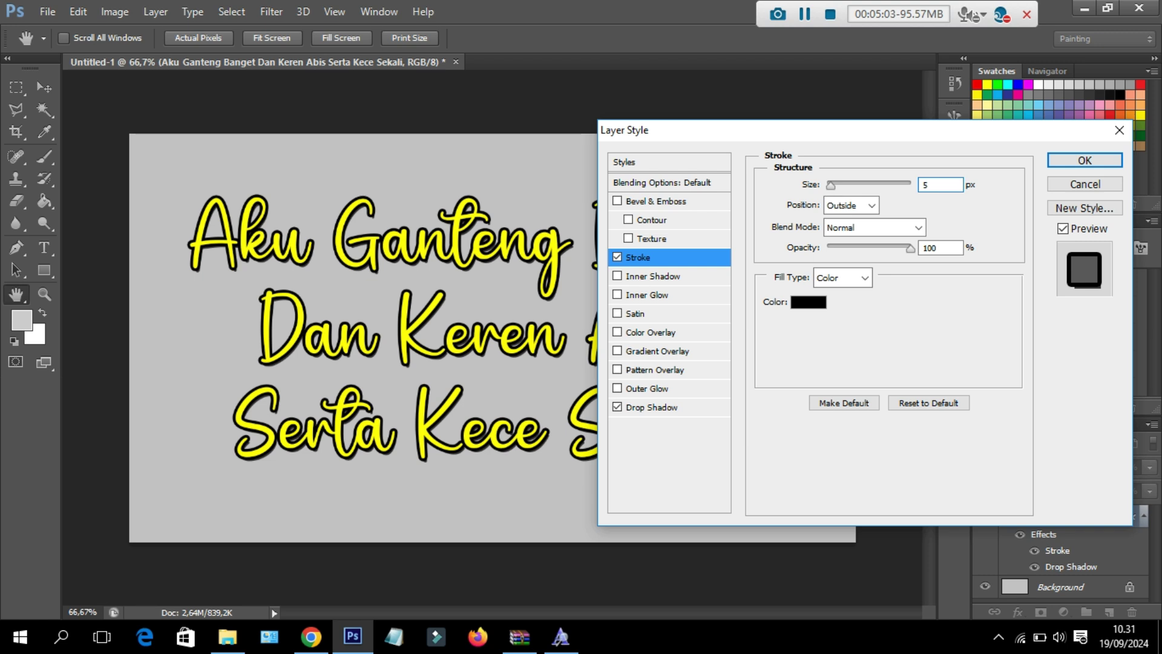
# Give the Drop Shadow a 7 px distance and 0 px size, and confirm with OK.
pyautogui.click(667, 408)
pyautogui.doubleClick(927, 260)
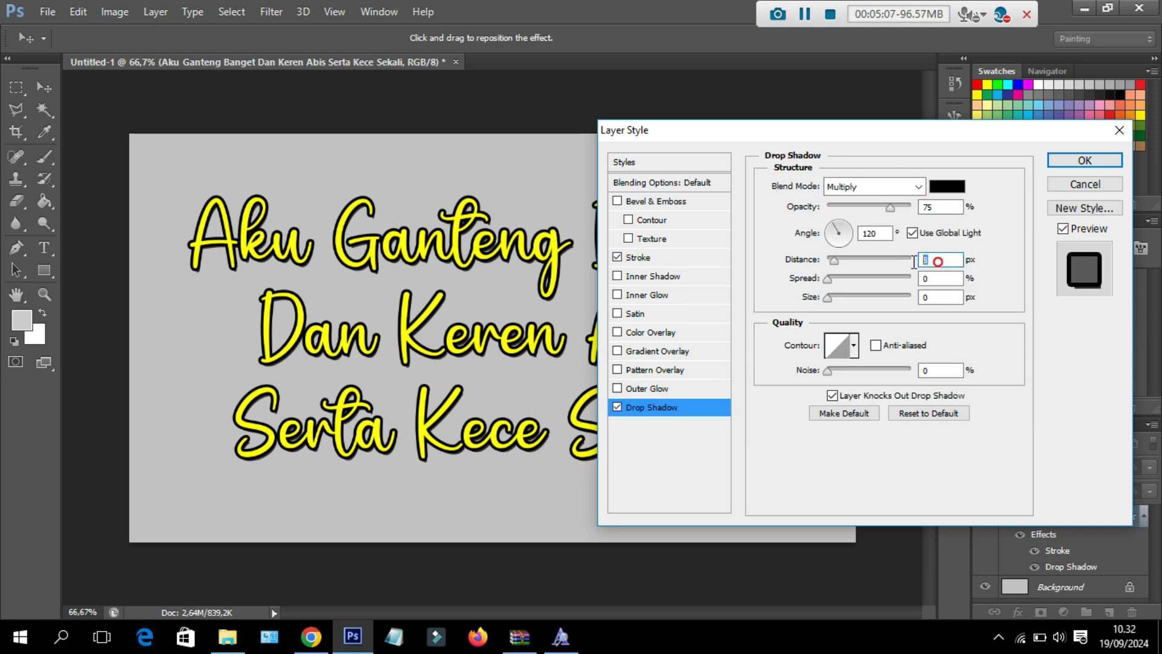
pyautogui.write('1')
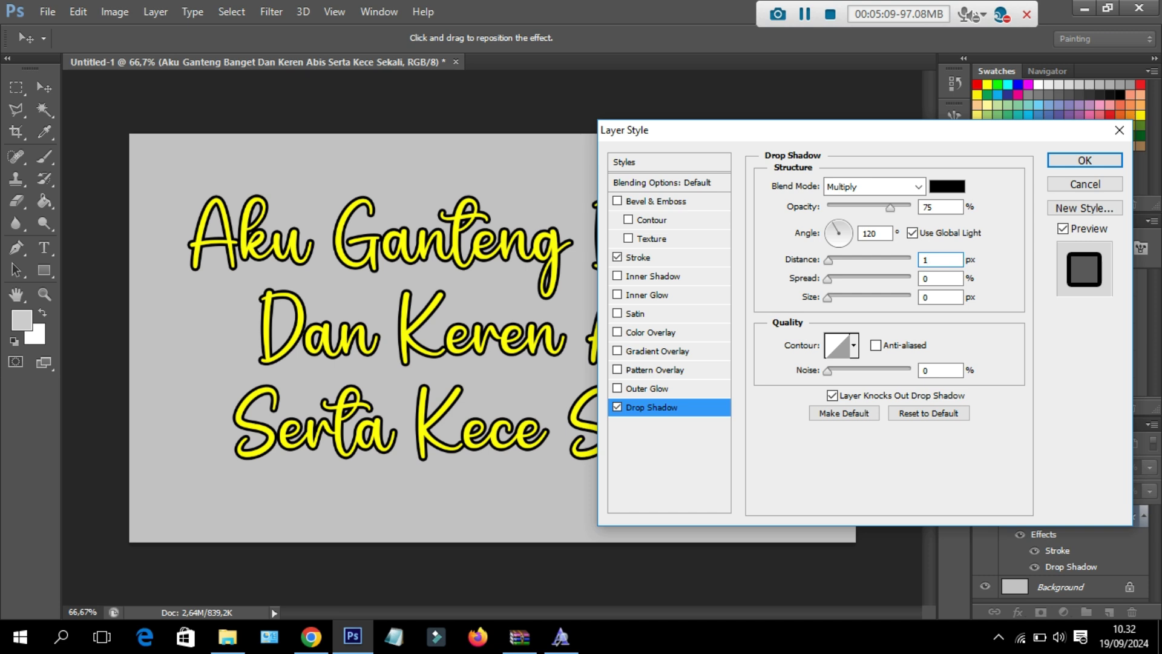
pyautogui.write('0')
pyautogui.press('BackSpace')
pyautogui.press('BackSpace')
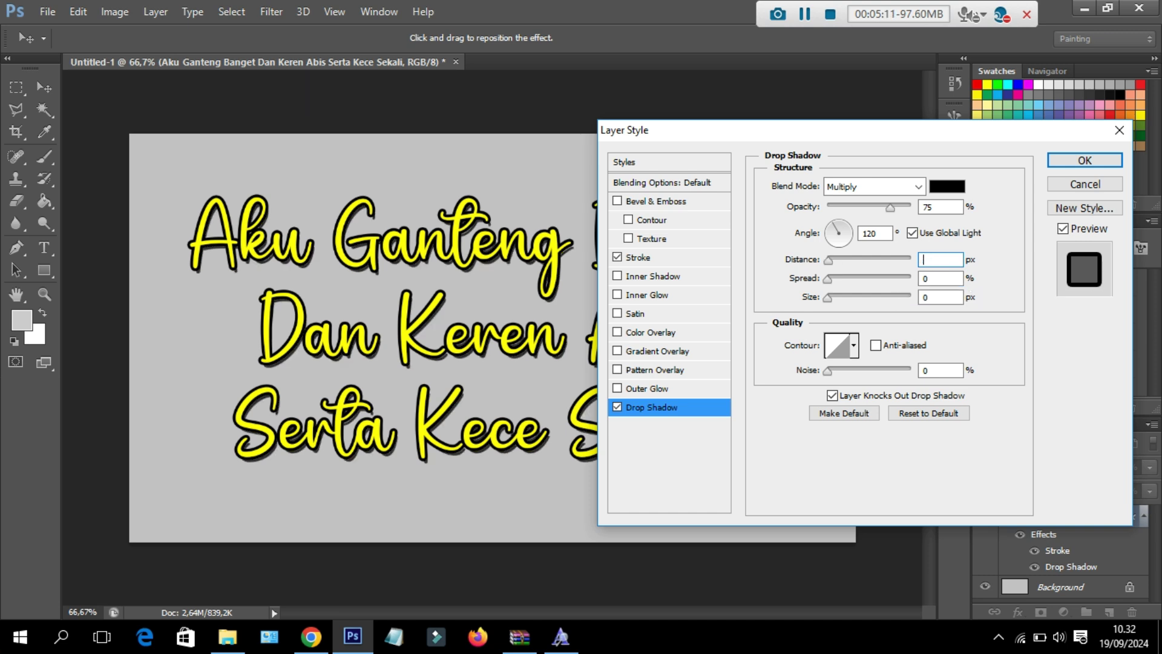
pyautogui.write('7')
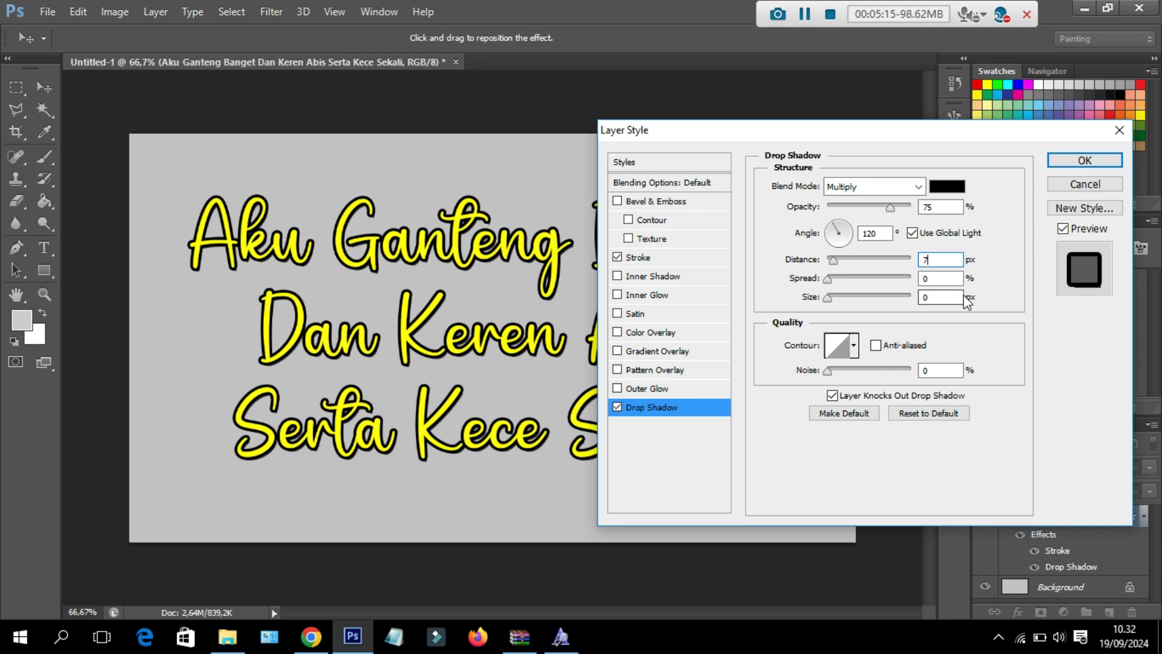
pyautogui.moveTo(930, 297); pyautogui.dragTo(912, 296)
pyautogui.write('5')
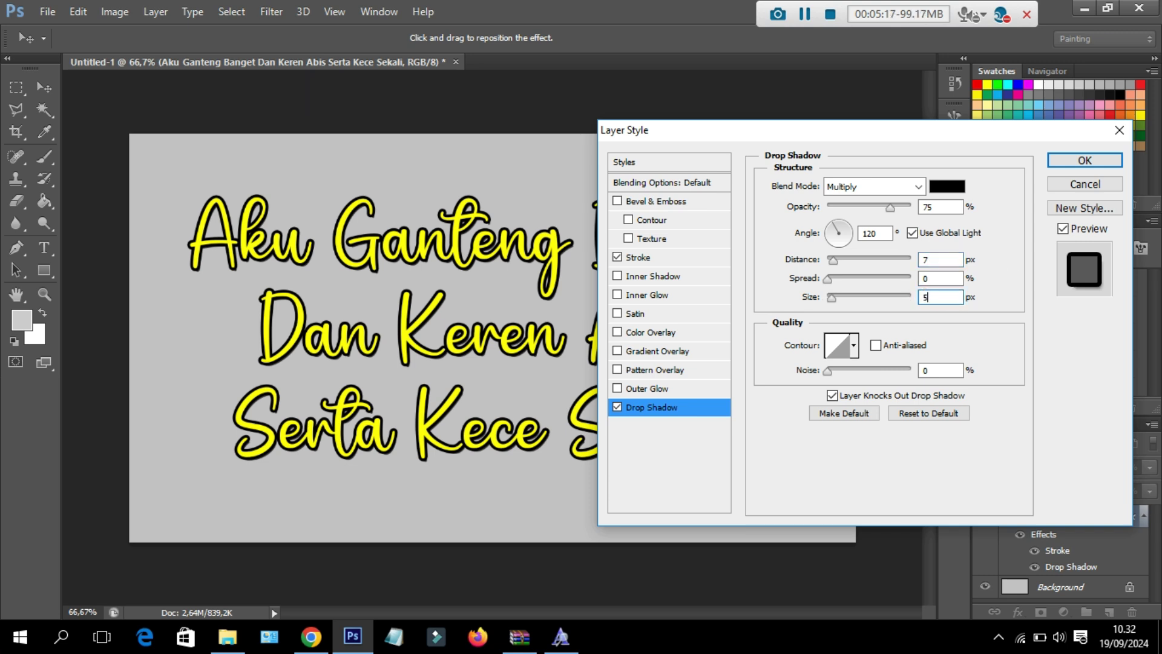
pyautogui.doubleClick(934, 296)
pyautogui.write('0')
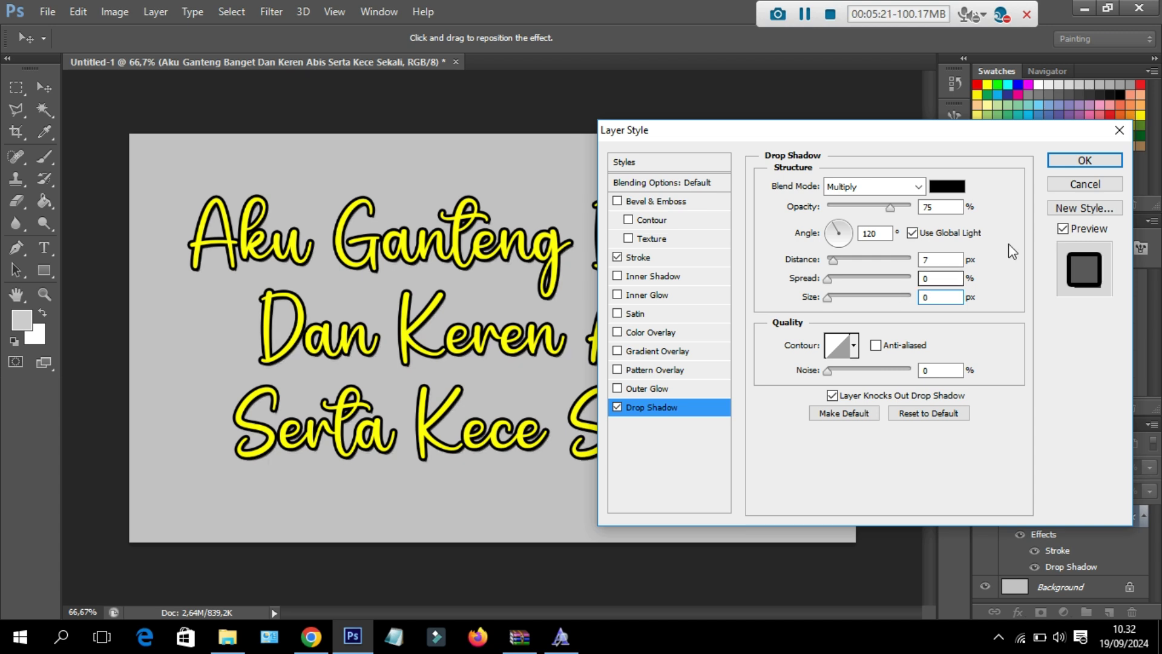
pyautogui.click(1085, 161)
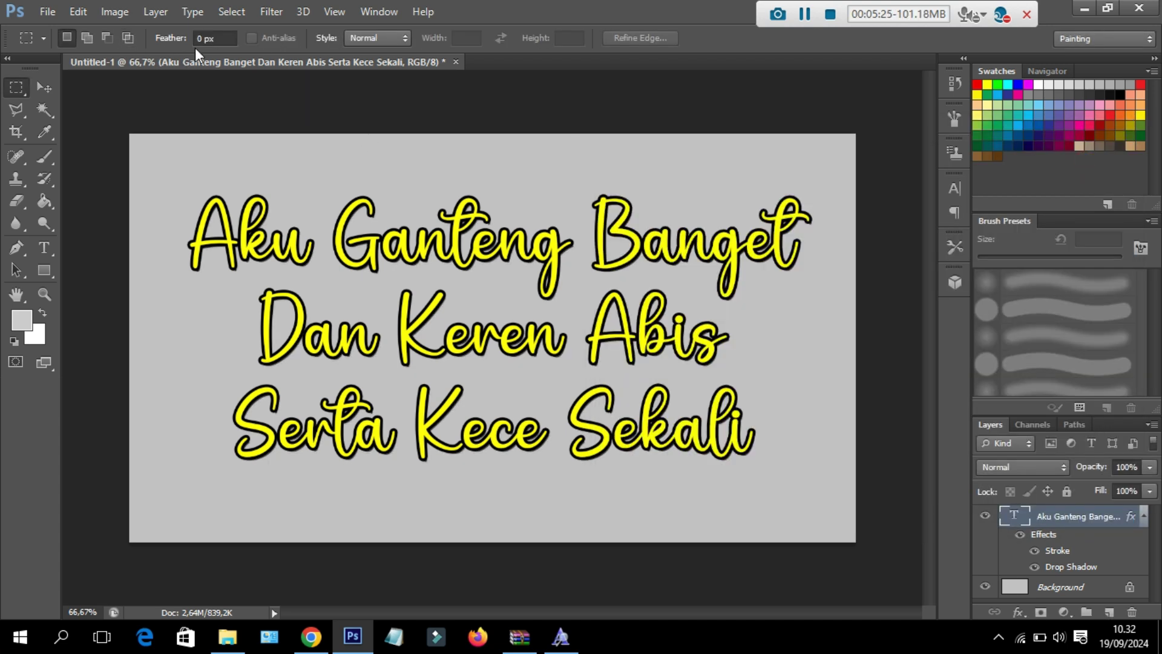
# Check the text's font with the Type tool and commit the edit.
pyautogui.click(43, 247)
pyautogui.click(278, 254)
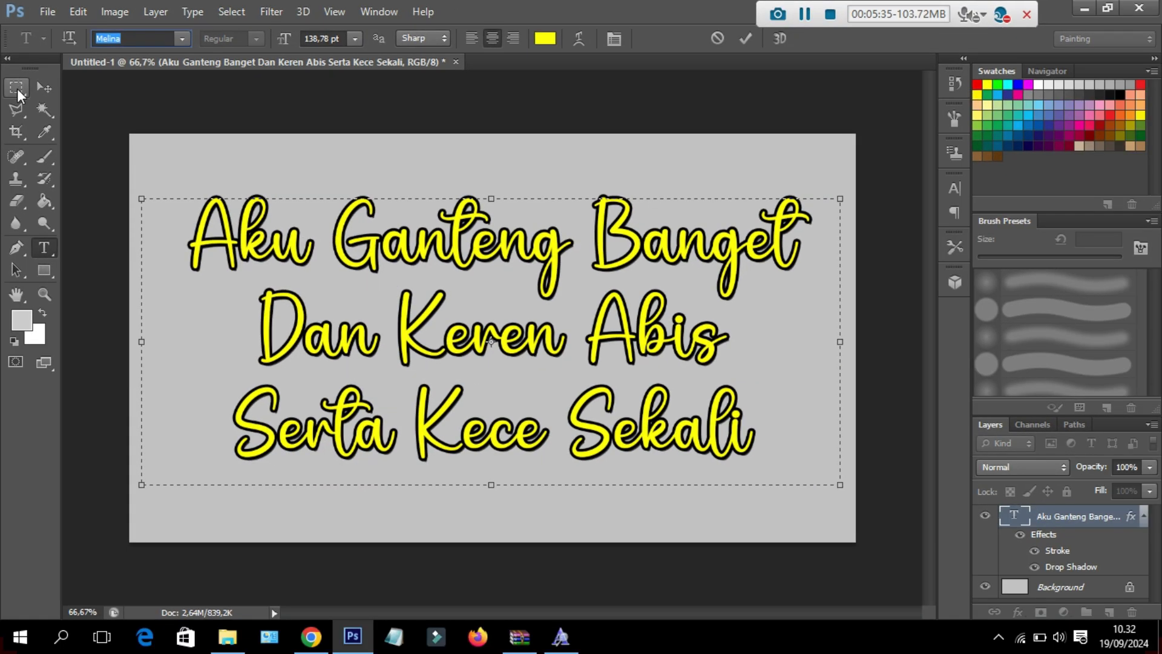
pyautogui.click(17, 88)
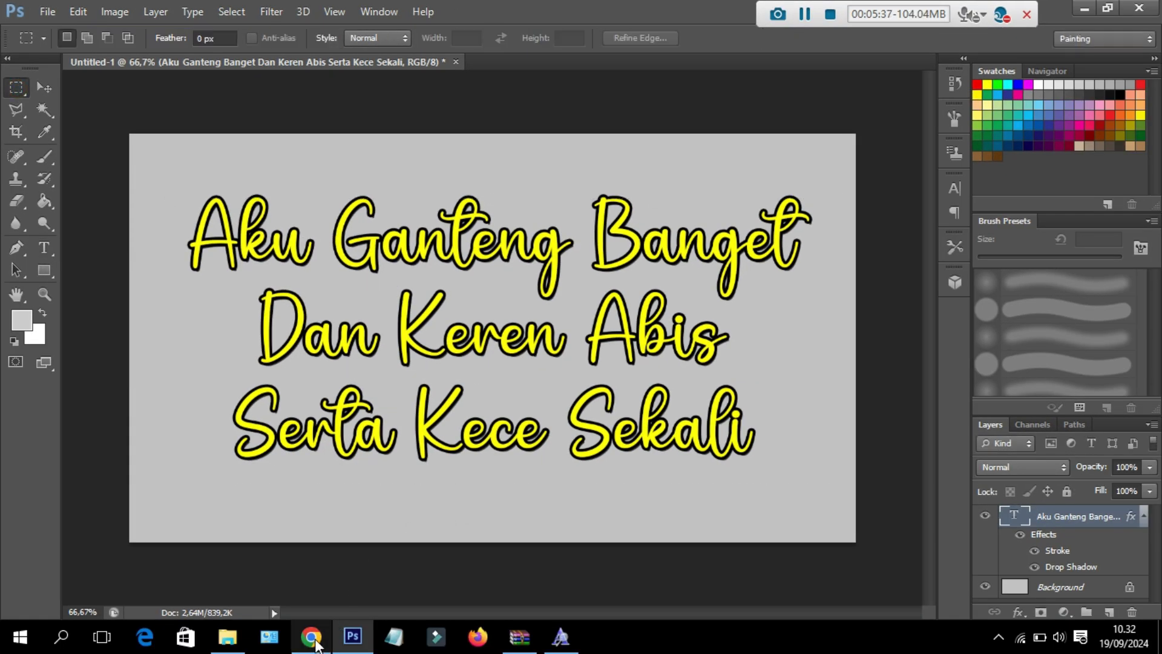
# Navigate File Explorer to This PC > Local Disk (C:) > Windows > Fonts.
pyautogui.click(313, 640)
pyautogui.click(228, 637)
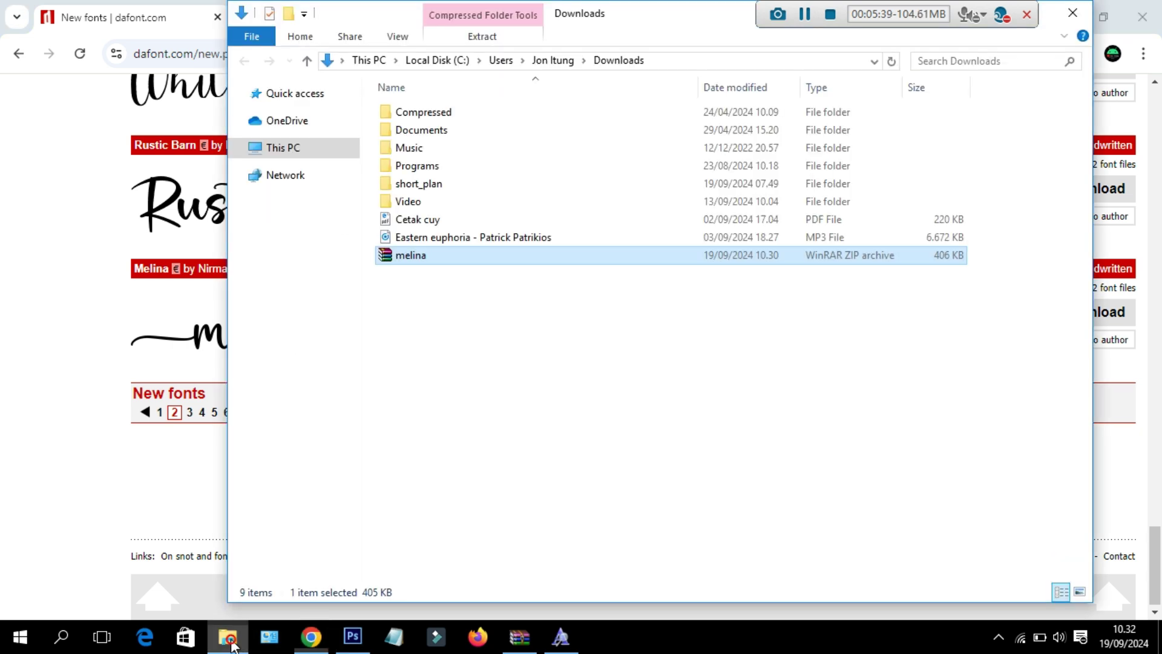
pyautogui.click(276, 147)
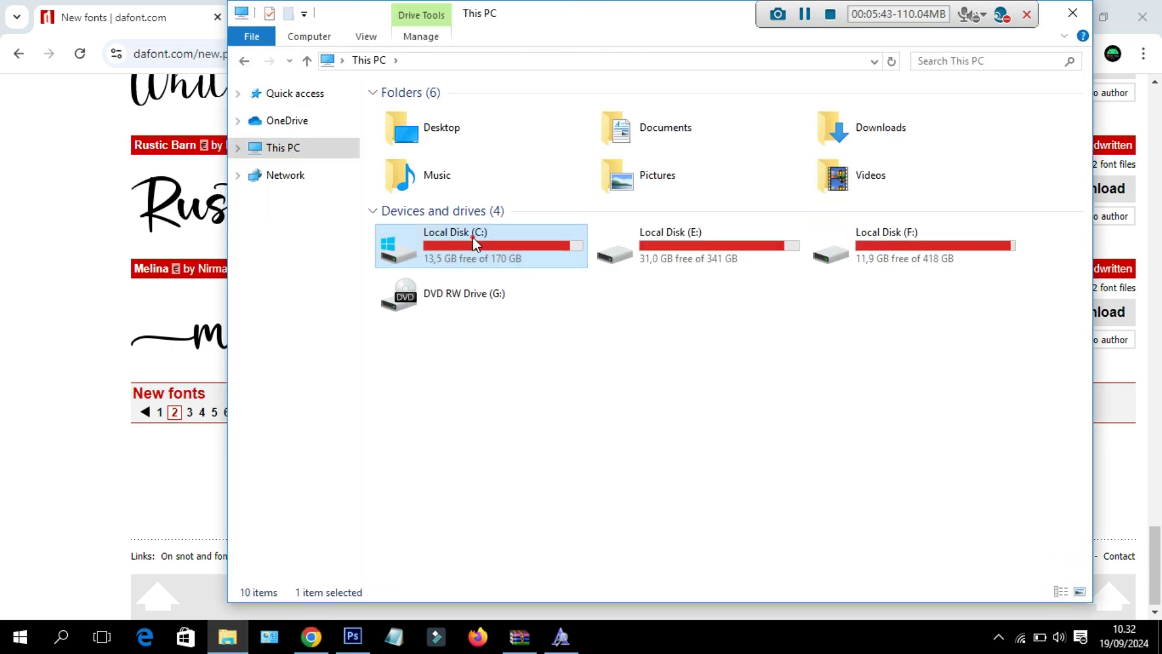
pyautogui.doubleClick(472, 237)
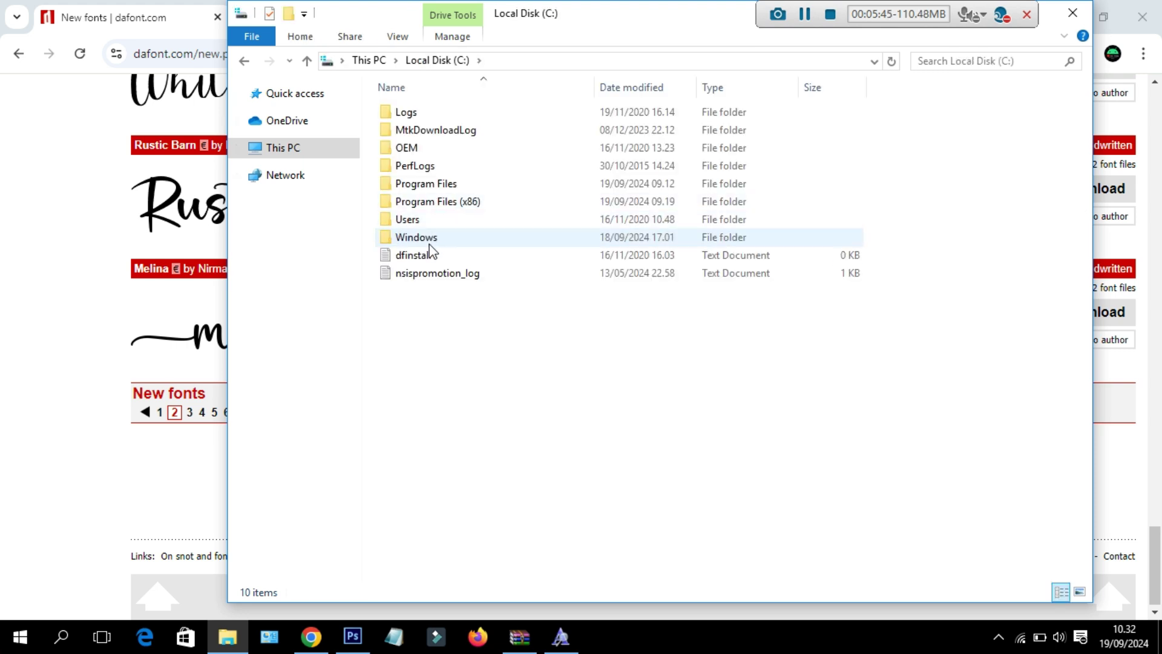
pyautogui.doubleClick(435, 239)
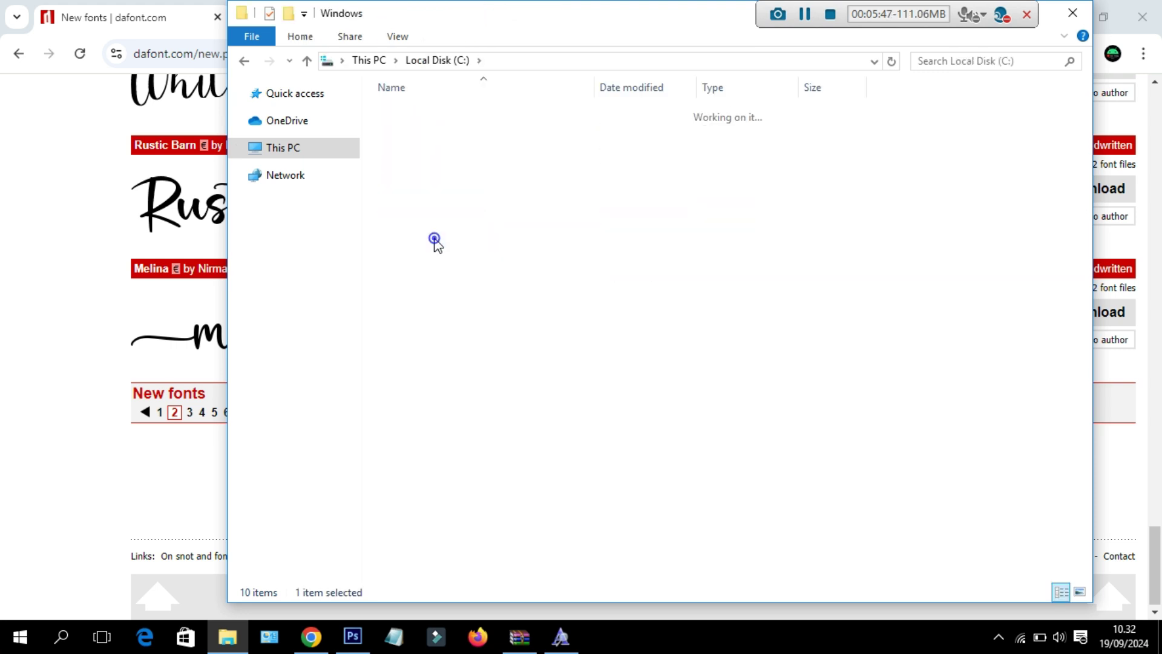
pyautogui.click(421, 435)
pyautogui.doubleClick(420, 434)
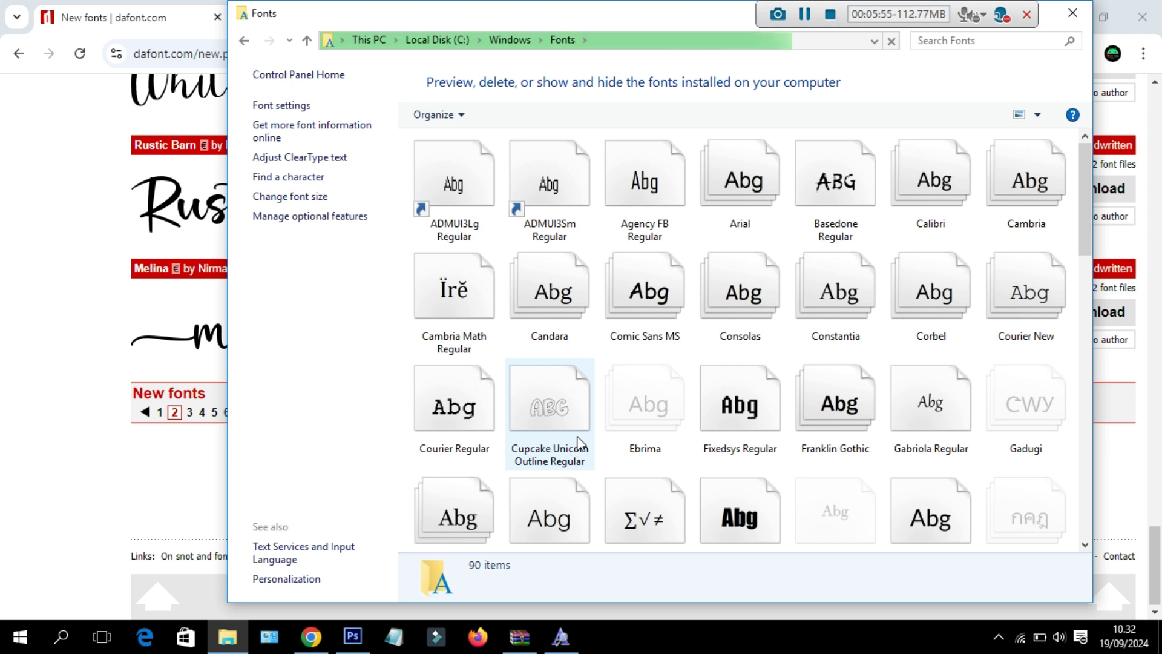
# Confirm Melina Regular is listed in Fonts, then bring up the melina archive's context menu.
pyautogui.moveTo(1085, 187); pyautogui.dragTo(1089, 231)
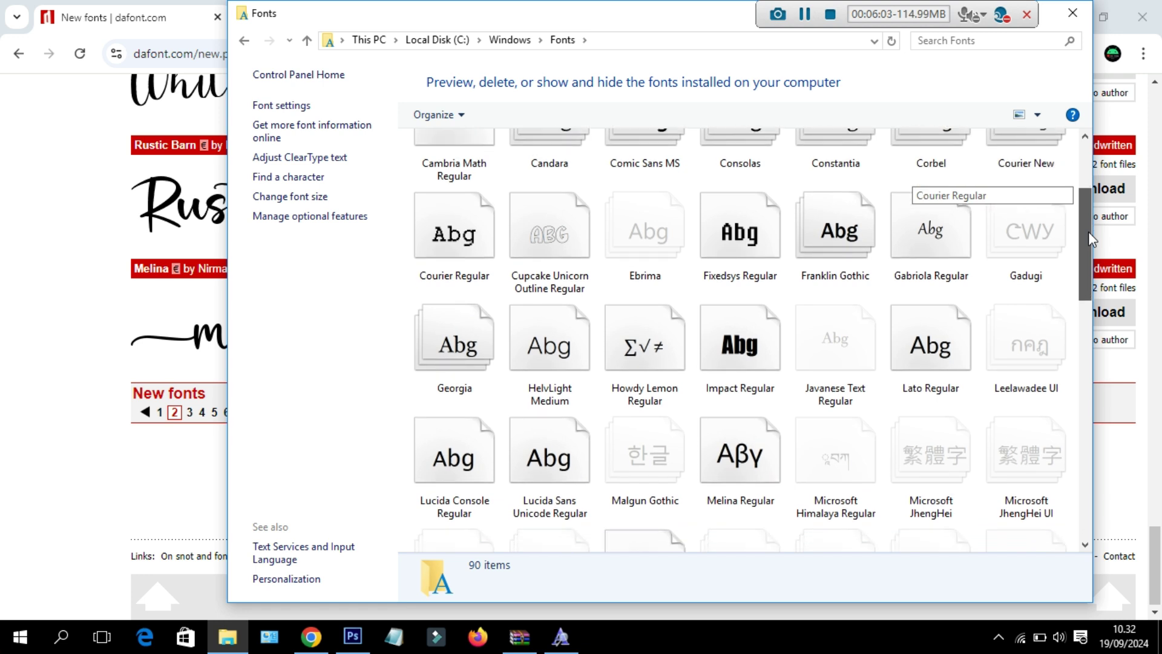
pyautogui.moveTo(1089, 232); pyautogui.dragTo(1088, 241)
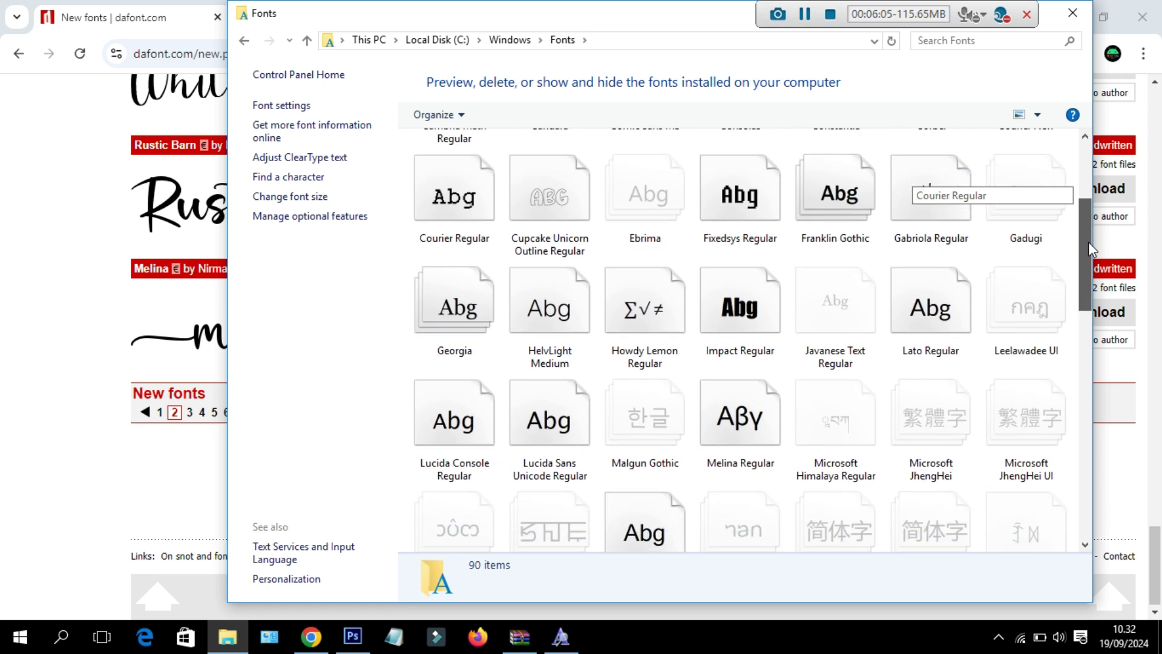
pyautogui.click(732, 430)
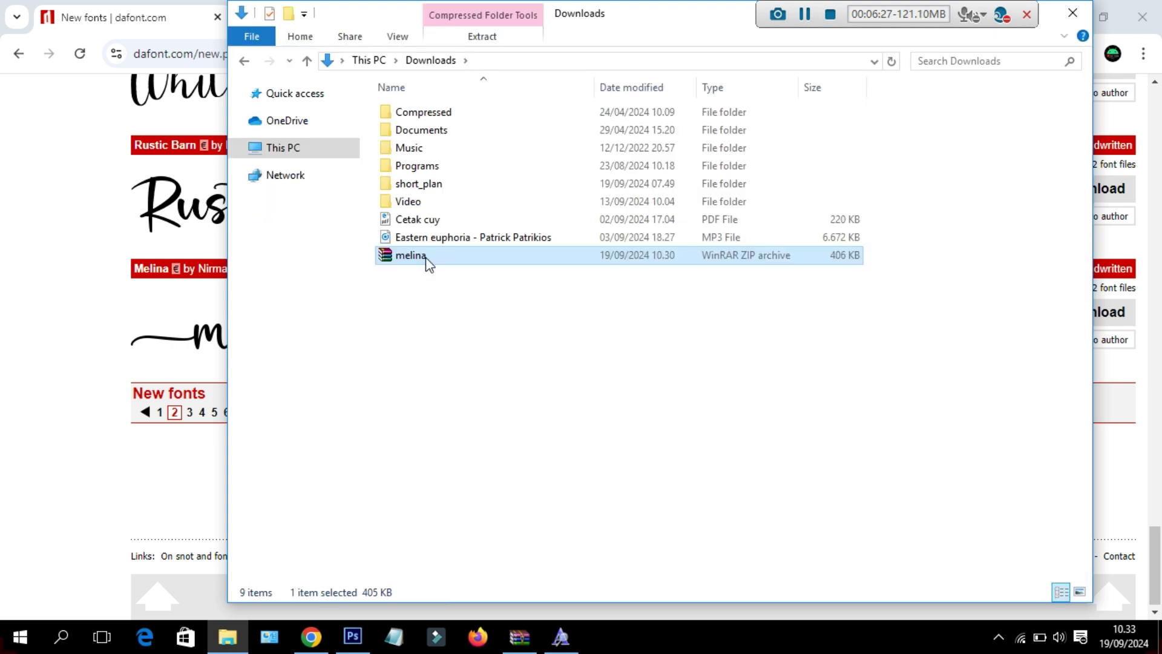
pyautogui.rightClick(425, 261)
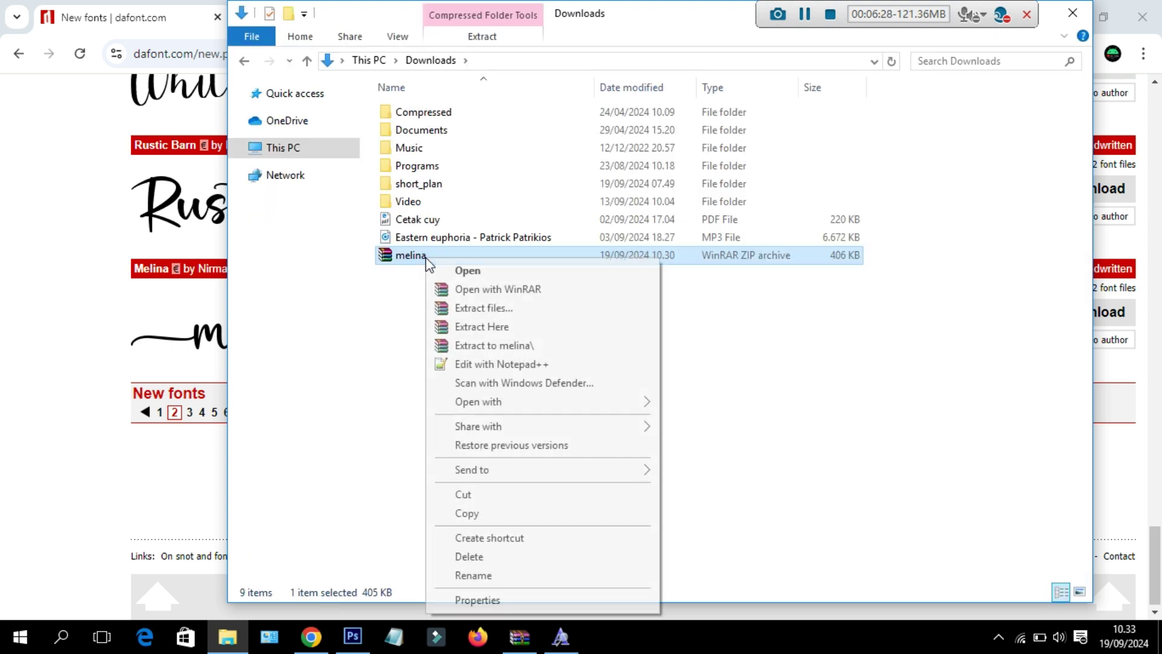
# Extract melina.zip into a melina folder and copy the Melina TrueType font file.
pyautogui.click(495, 350)
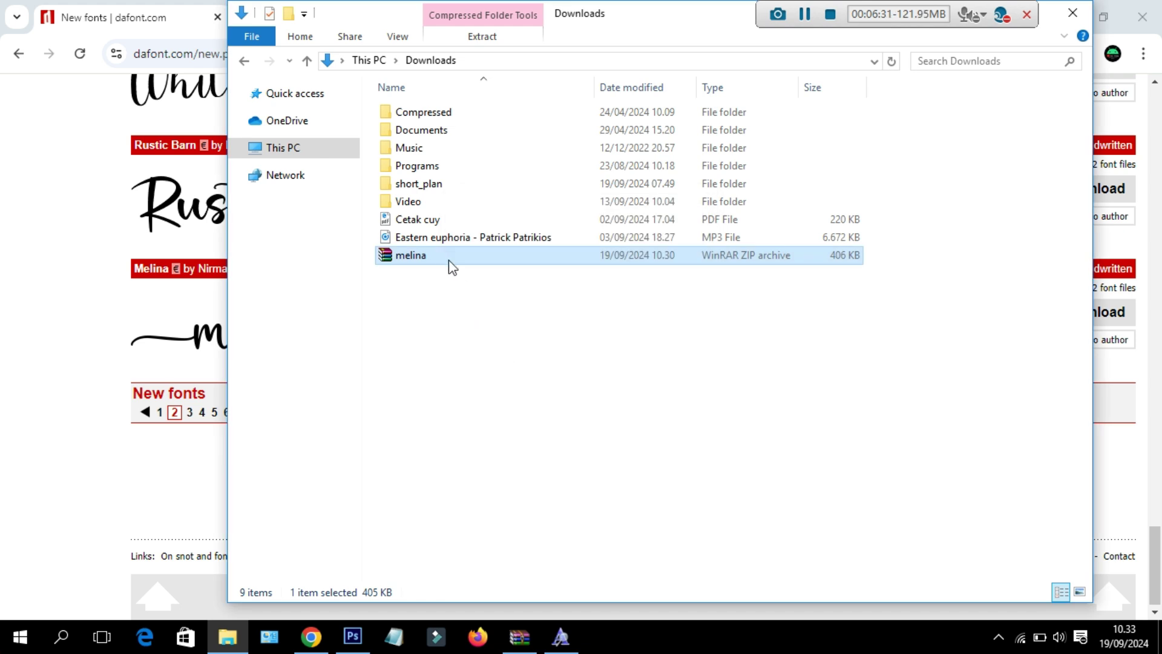
pyautogui.doubleClick(431, 274)
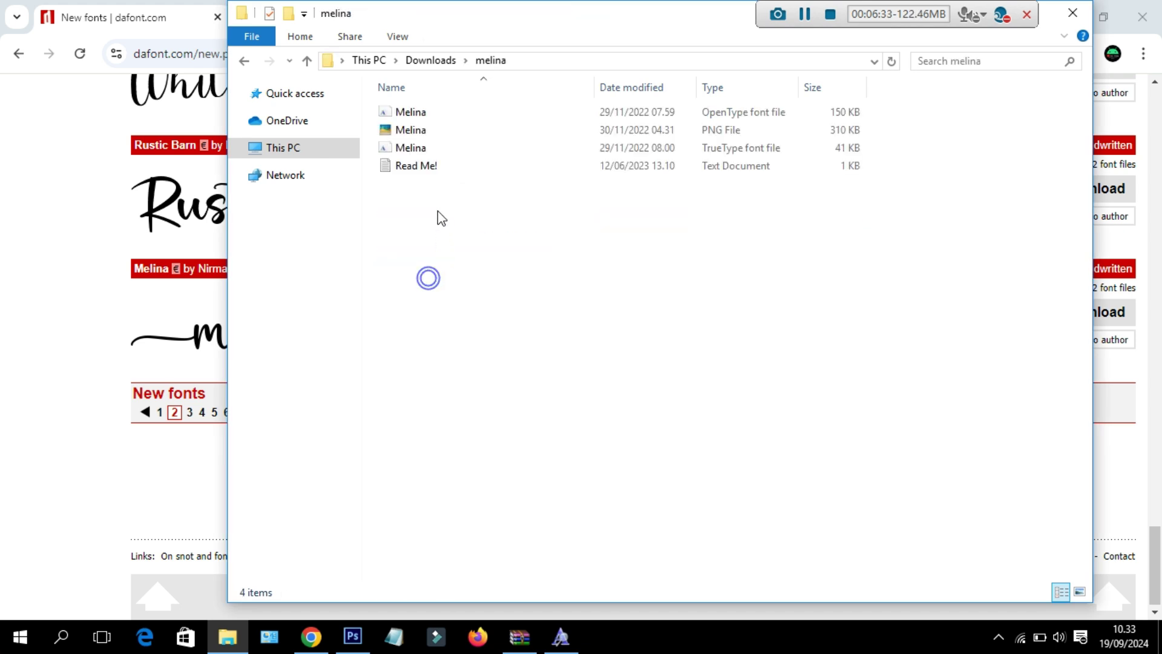
pyautogui.click(407, 147)
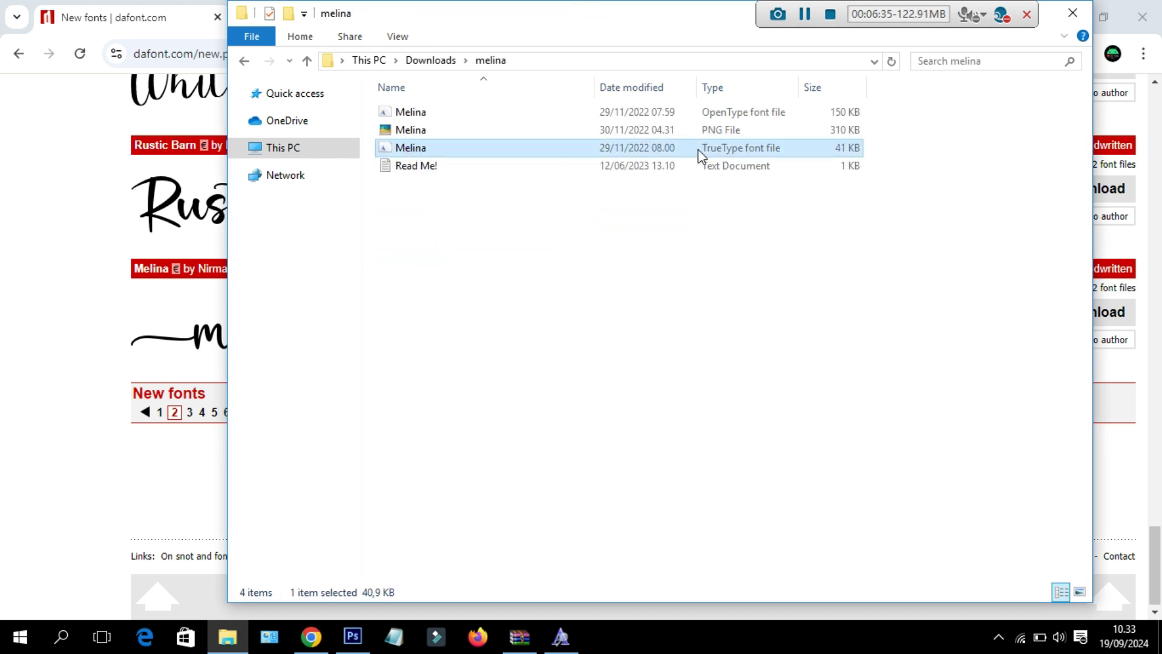
pyautogui.rightClick(717, 151)
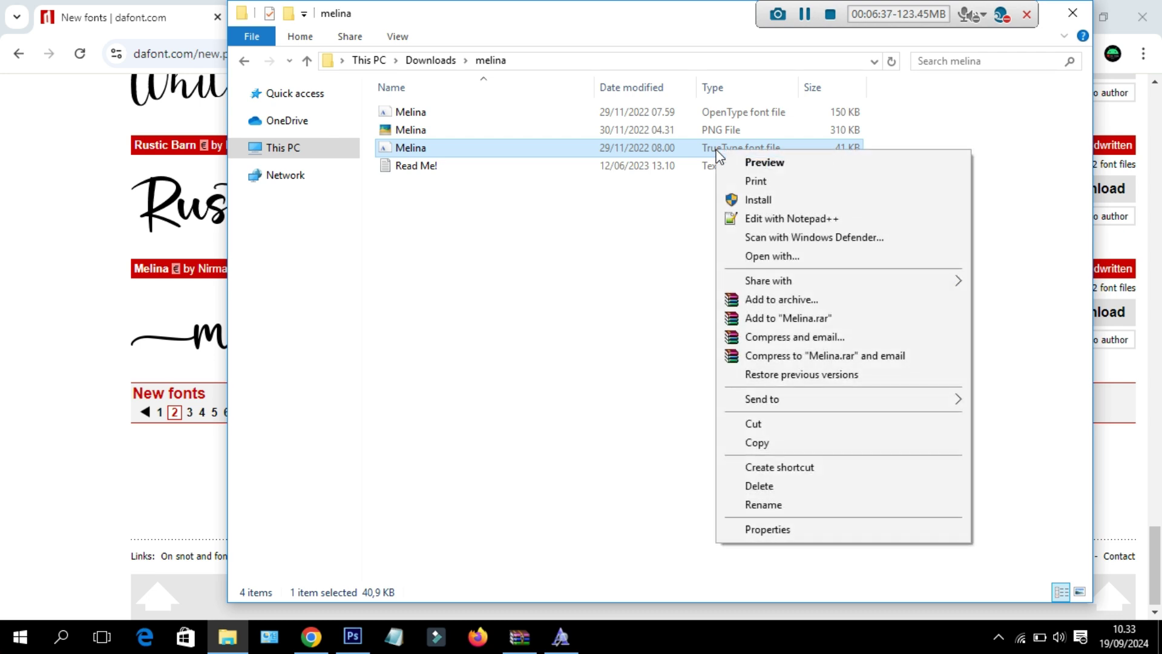
pyautogui.click(764, 442)
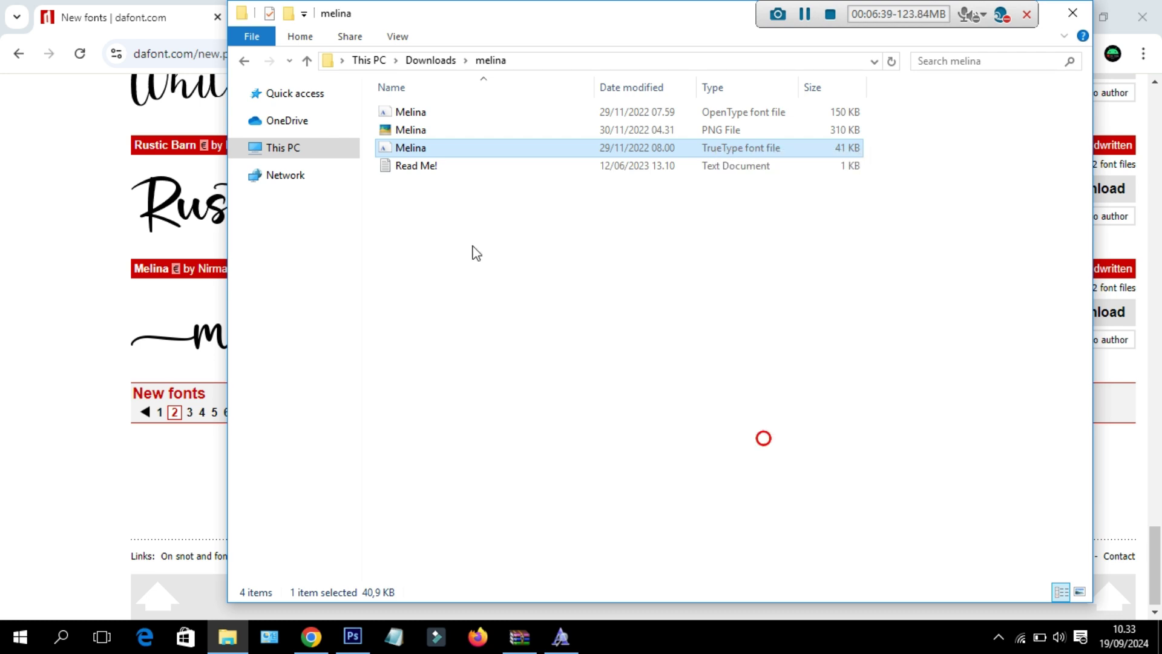
# Go to C:\Windows\Fonts, then close Explorer and return to the Photoshop document.
pyautogui.click(305, 147)
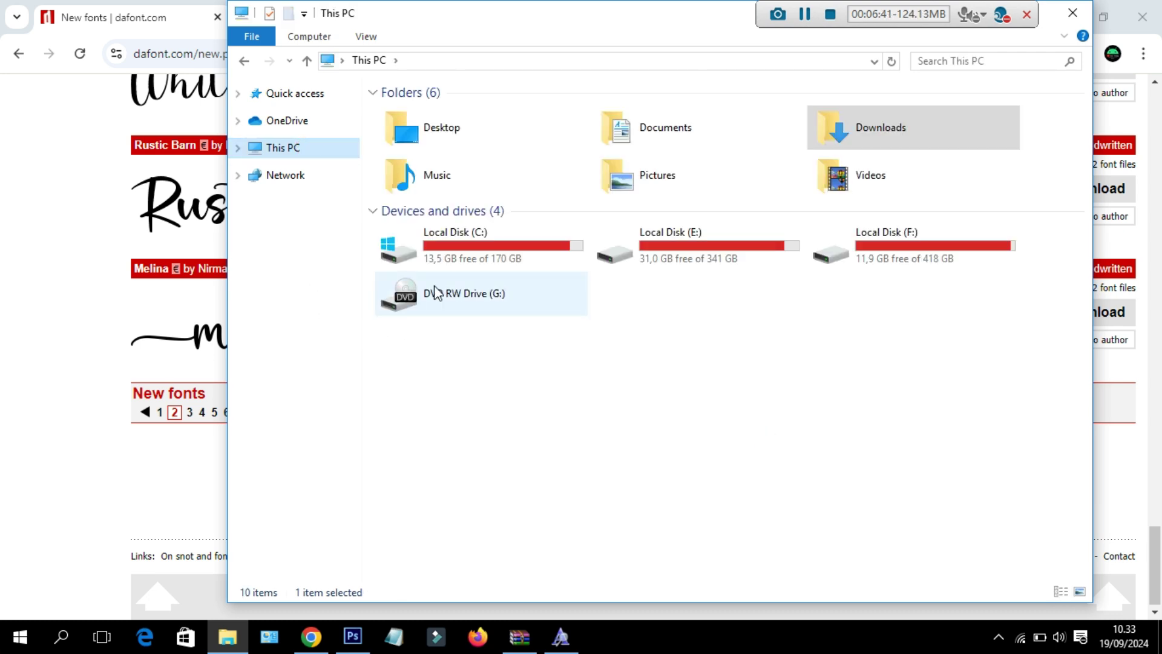
pyautogui.doubleClick(496, 235)
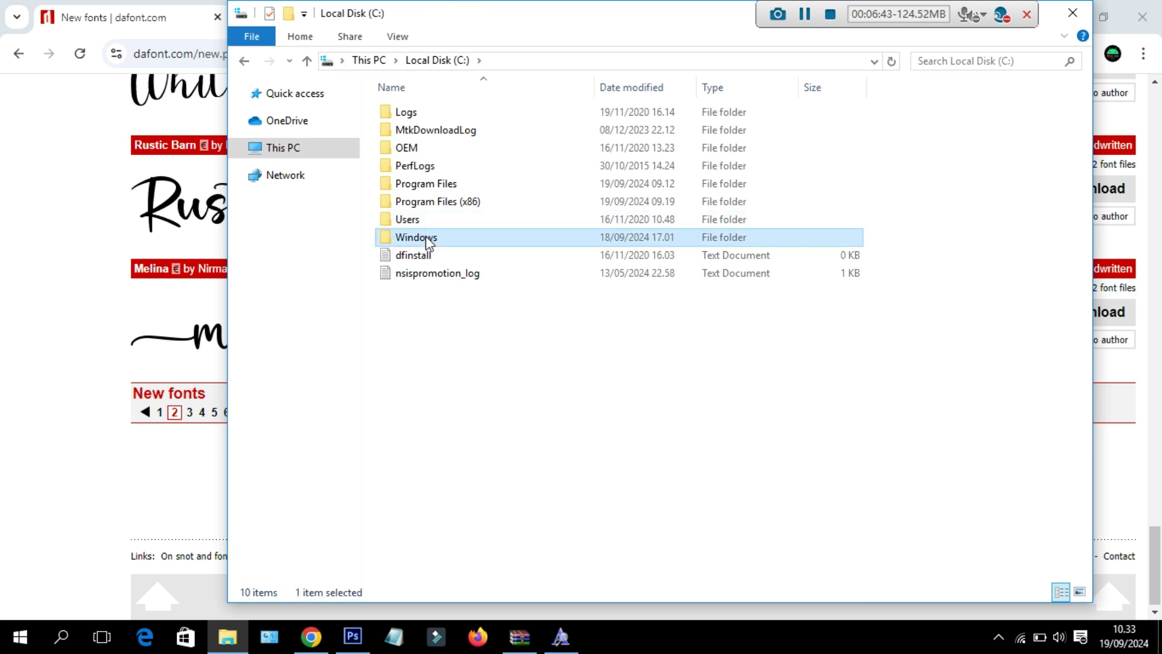
pyautogui.doubleClick(417, 237)
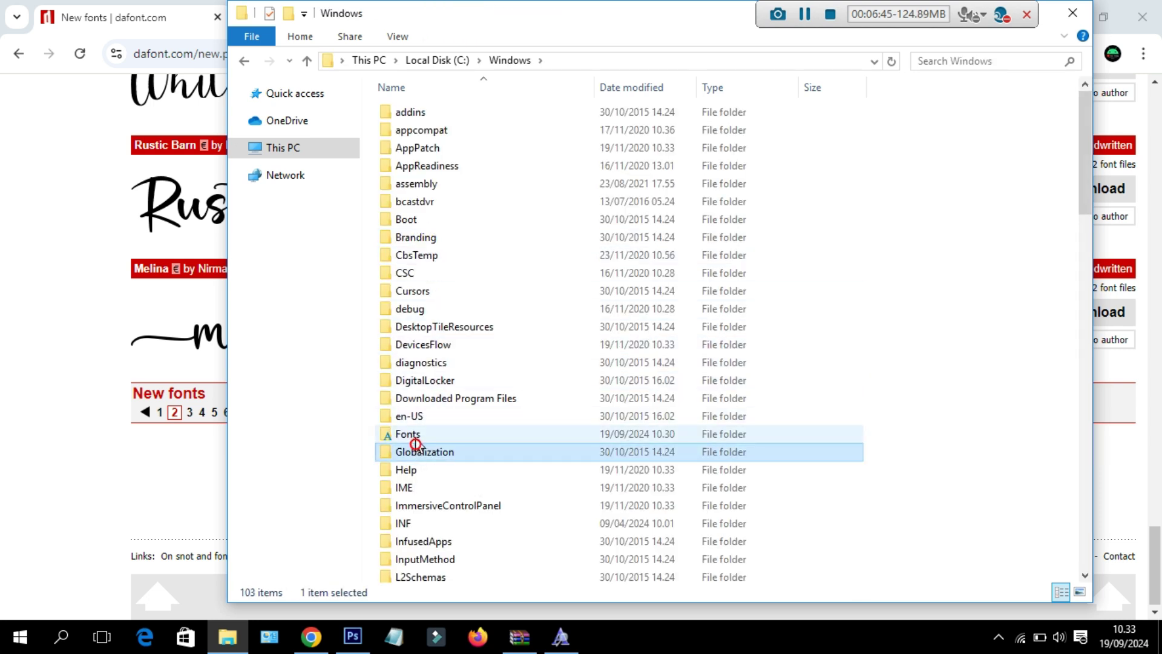
pyautogui.doubleClick(410, 435)
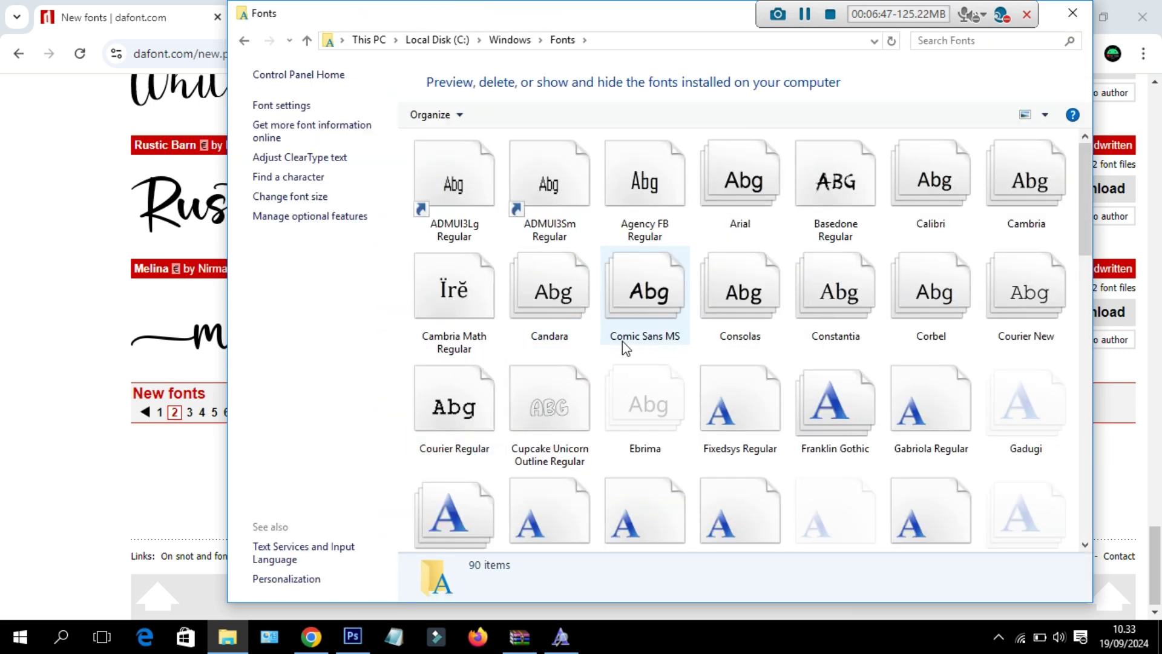
pyautogui.click(751, 339)
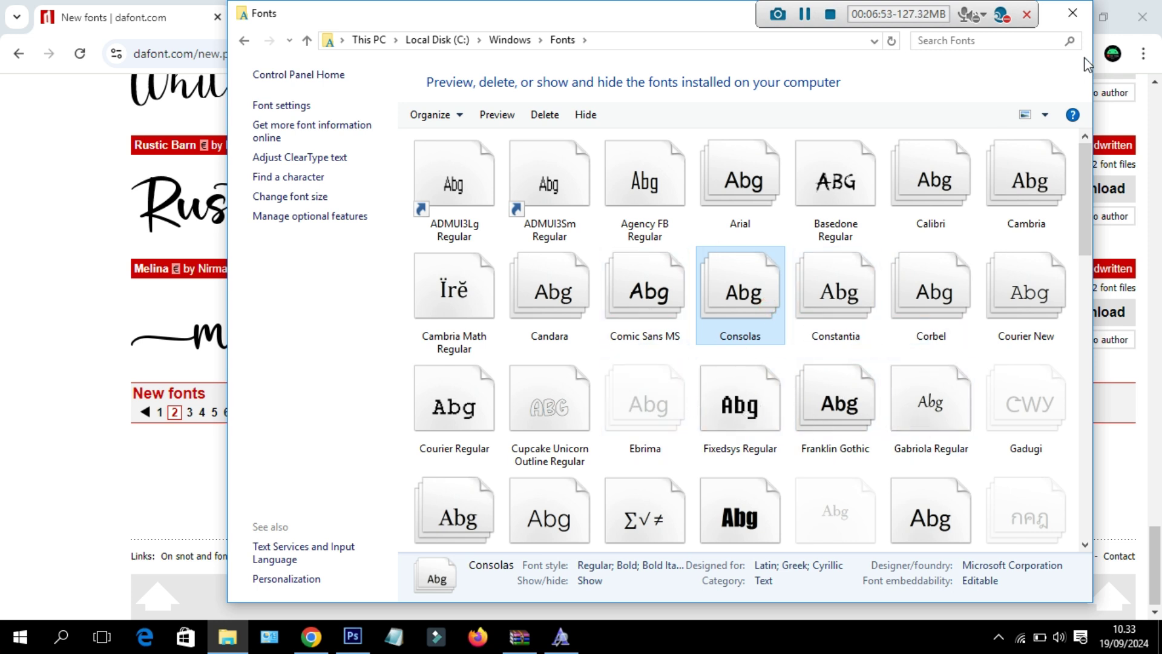
pyautogui.click(1072, 14)
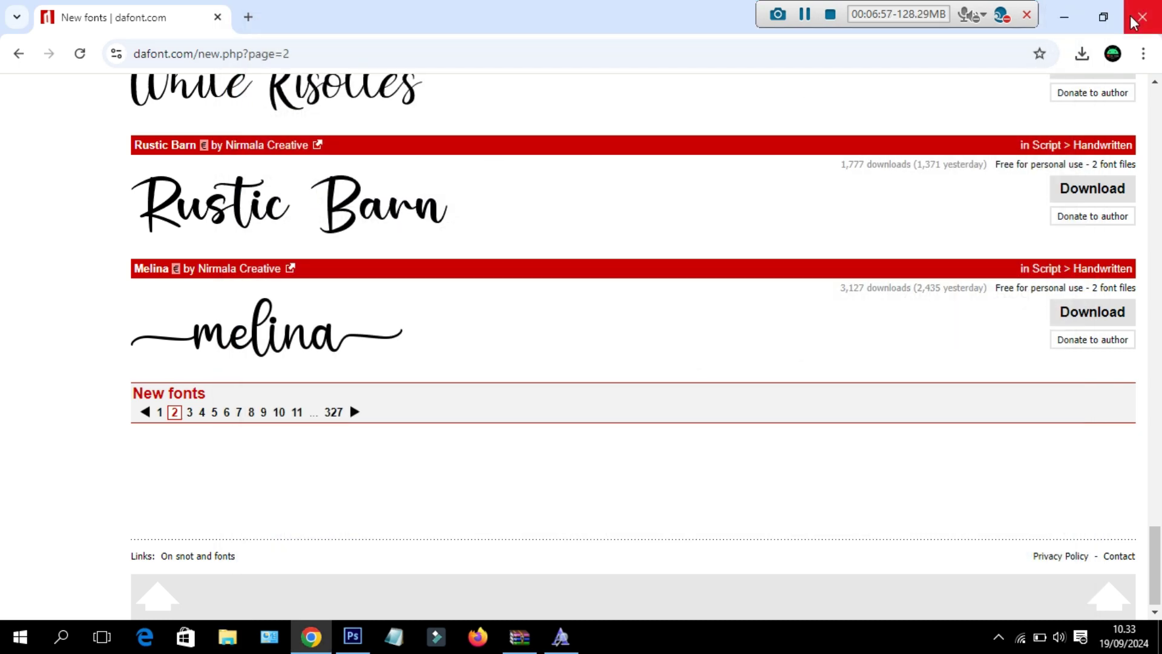
pyautogui.click(353, 637)
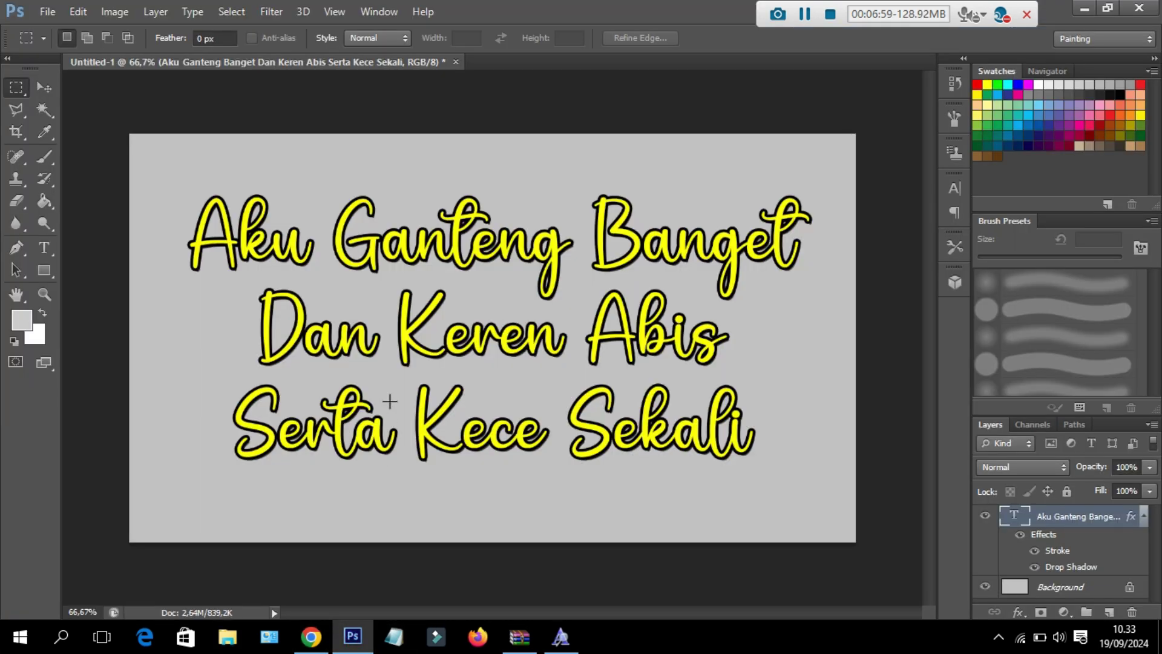